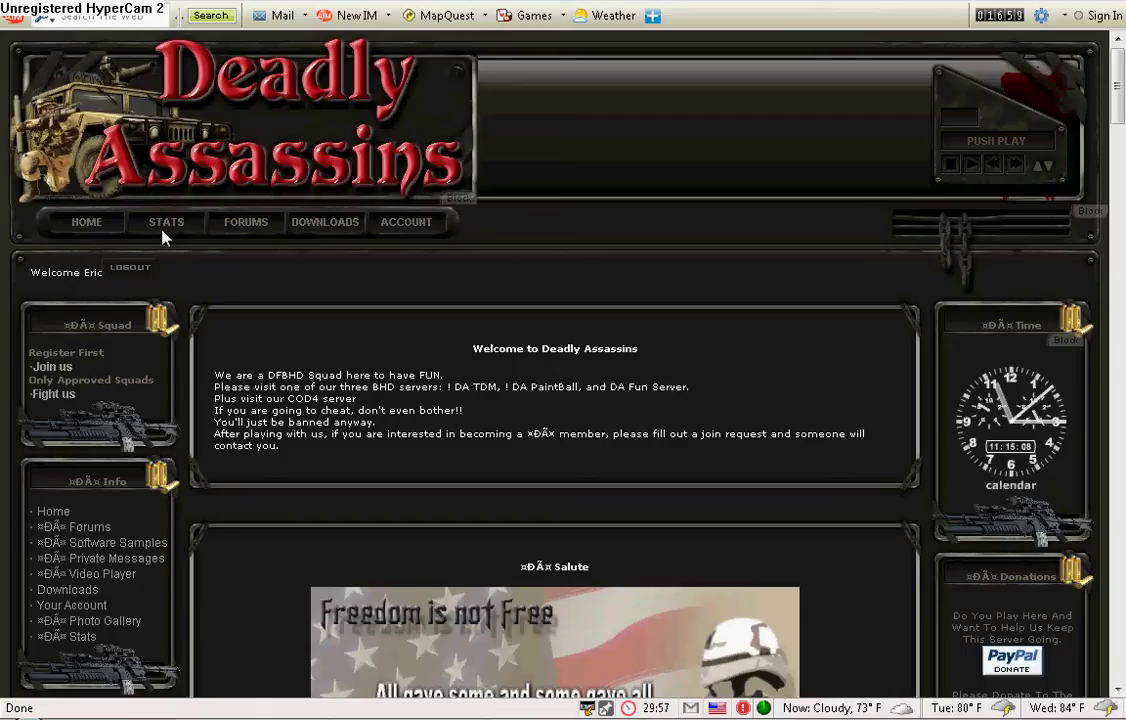
# Step: Browse the Deadly Assassins downloads to the BHD STUFF category showing NEW V6.0 BHD PINGER
pyautogui.click(70, 592)
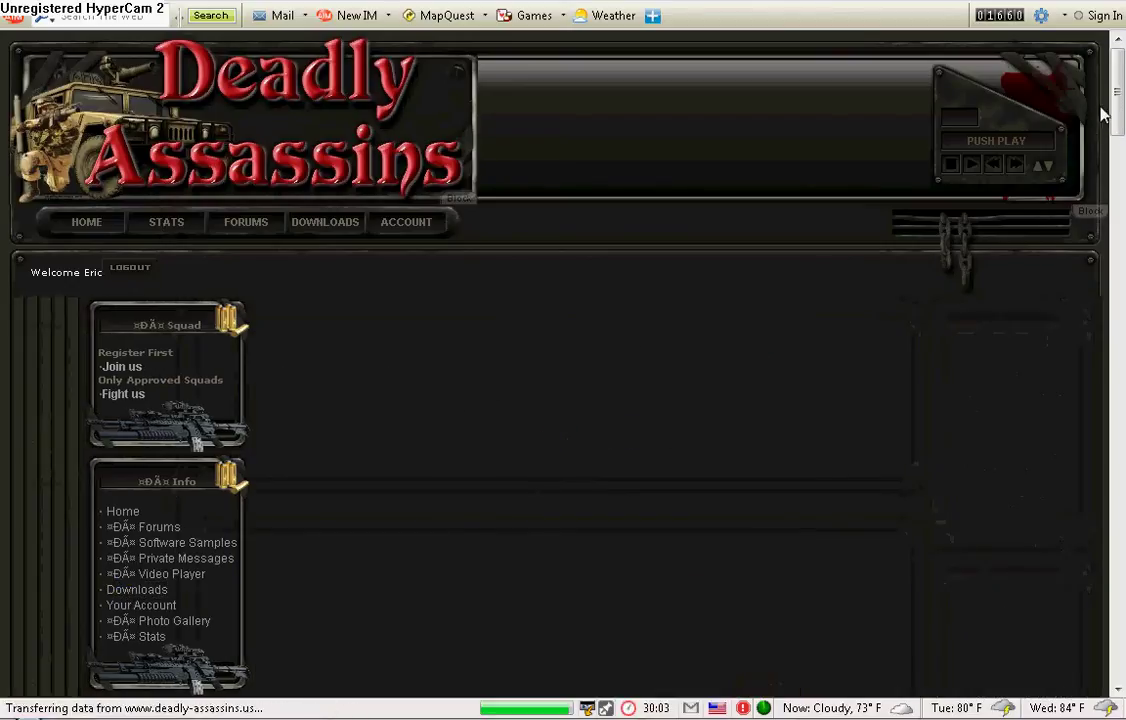
pyautogui.moveTo(1116, 75); pyautogui.dragTo(1117, 105)
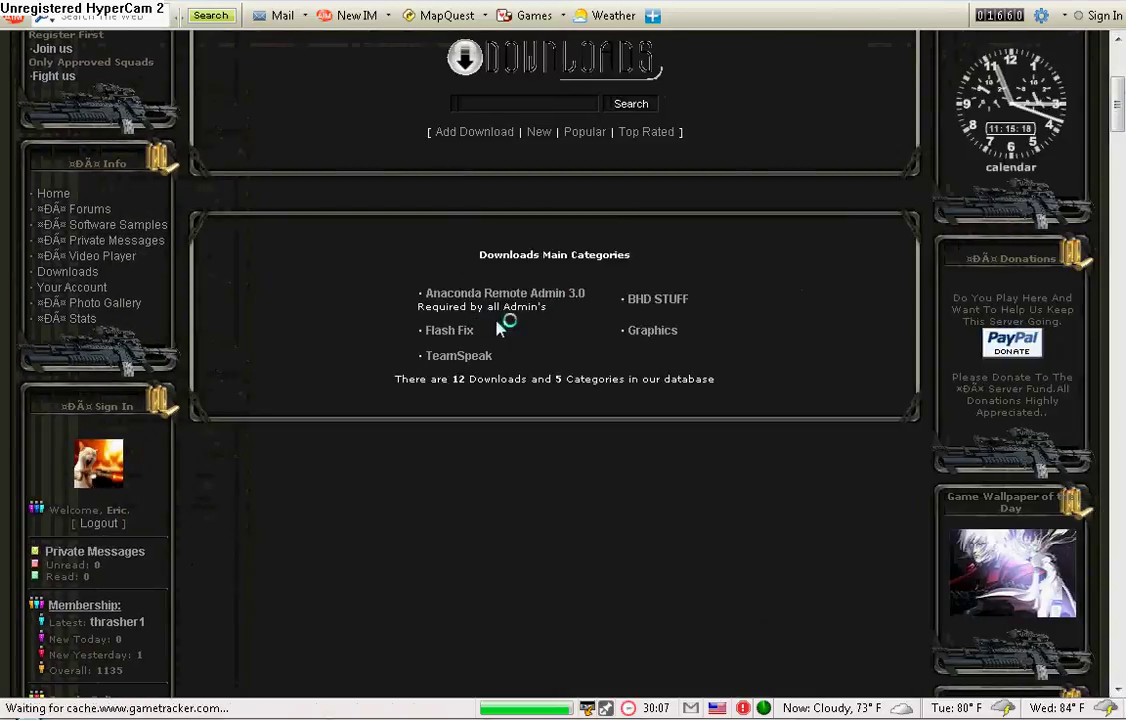
pyautogui.click(646, 305)
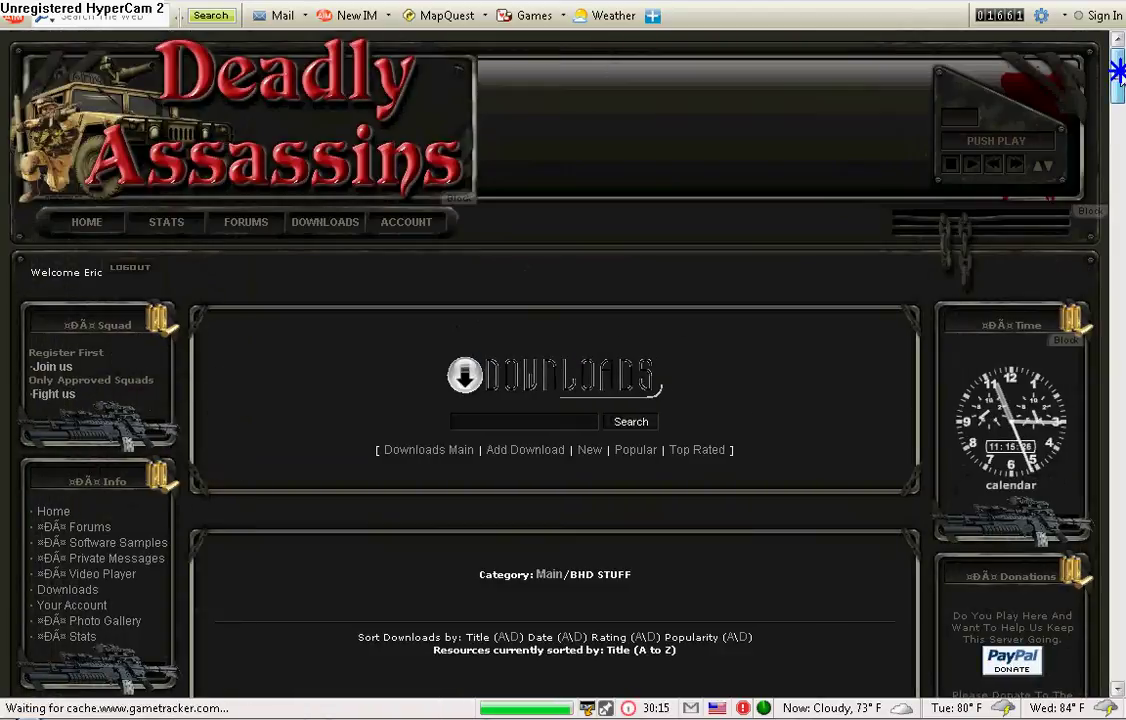
pyautogui.moveTo(1117, 70); pyautogui.dragTo(1115, 117)
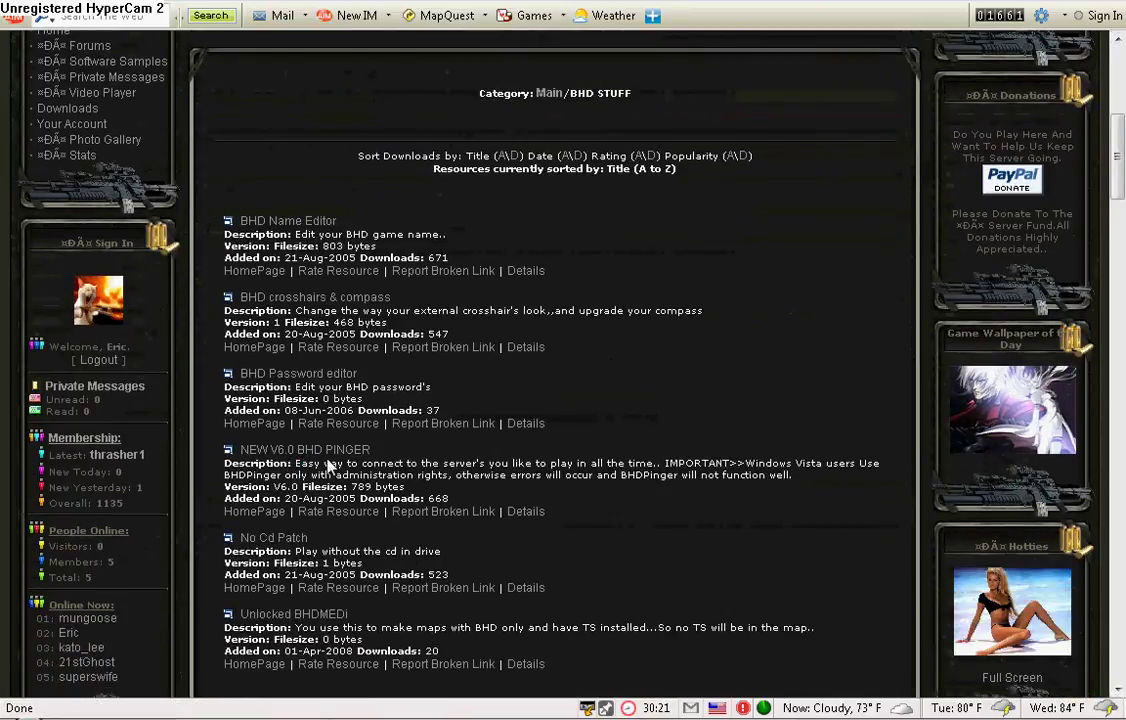
# Step: Download the NEW V6.0 BHD PINGER zip to the desktop
pyautogui.click(303, 450)
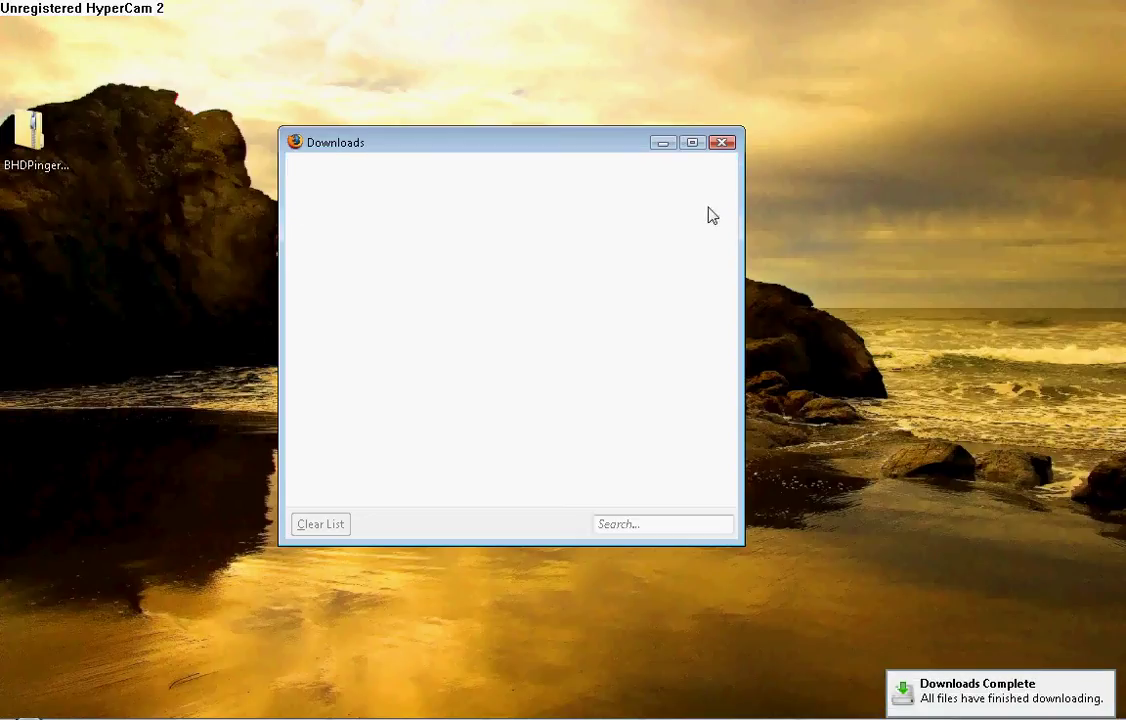
# Step: Close the downloads list and start Extract All on the BHDPinger zip
pyautogui.click(727, 146)
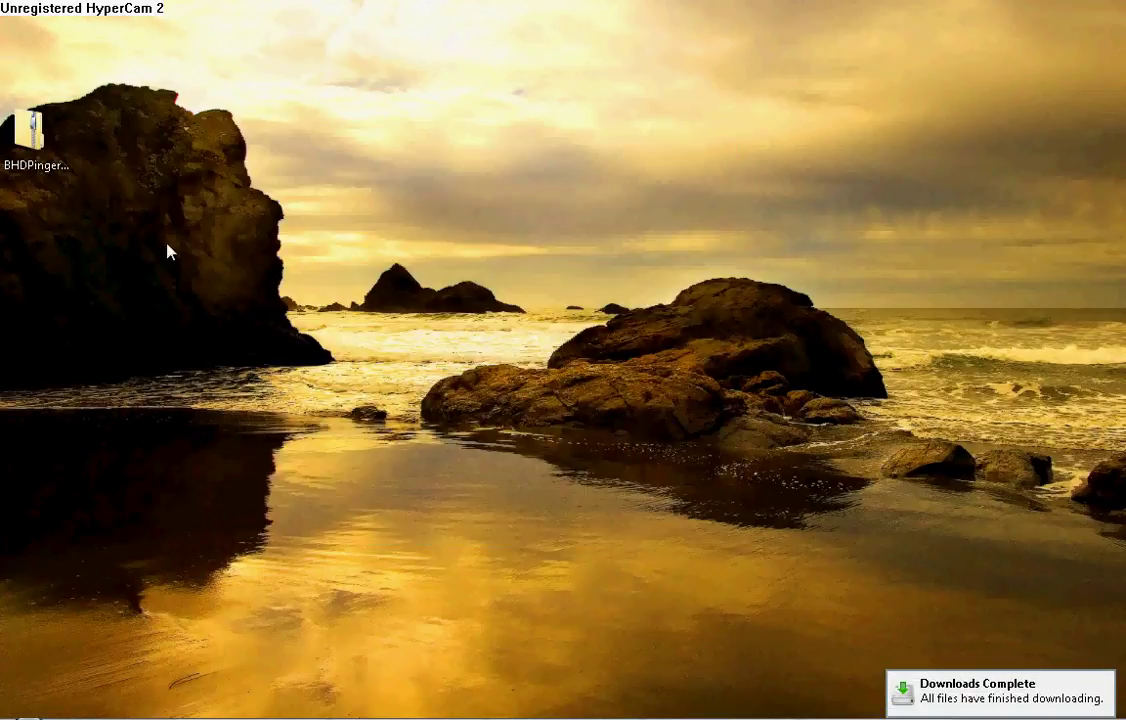
pyautogui.moveTo(32, 128); pyautogui.dragTo(115, 246)
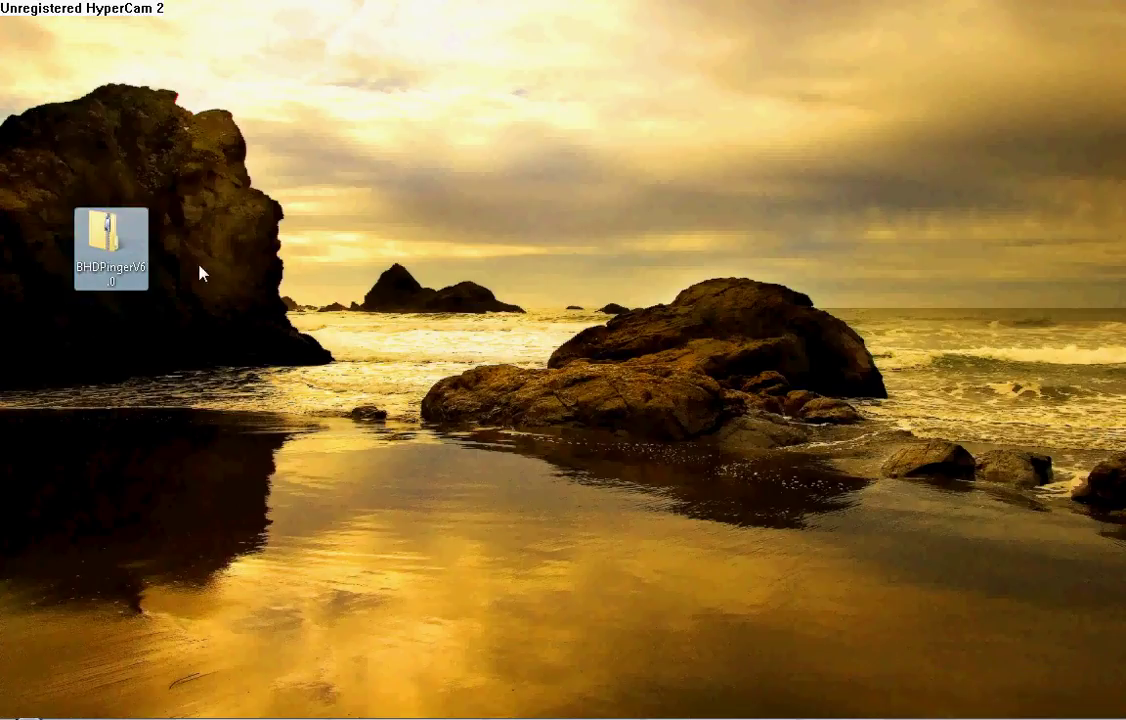
pyautogui.rightClick(119, 233)
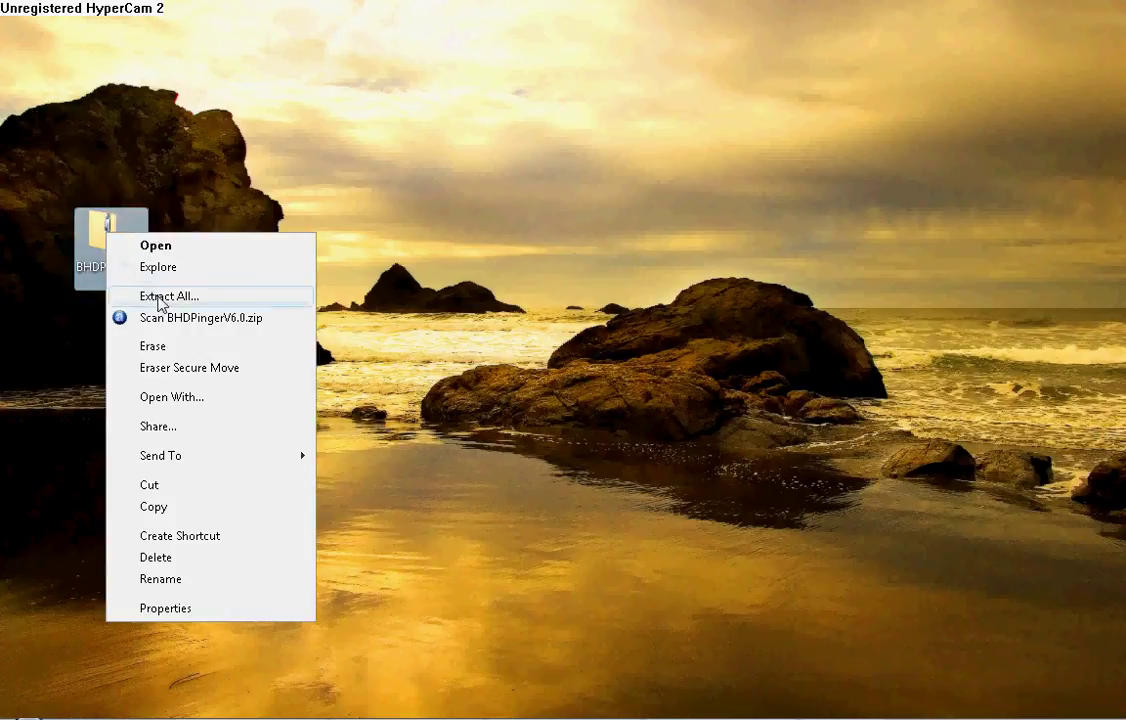
pyautogui.click(150, 296)
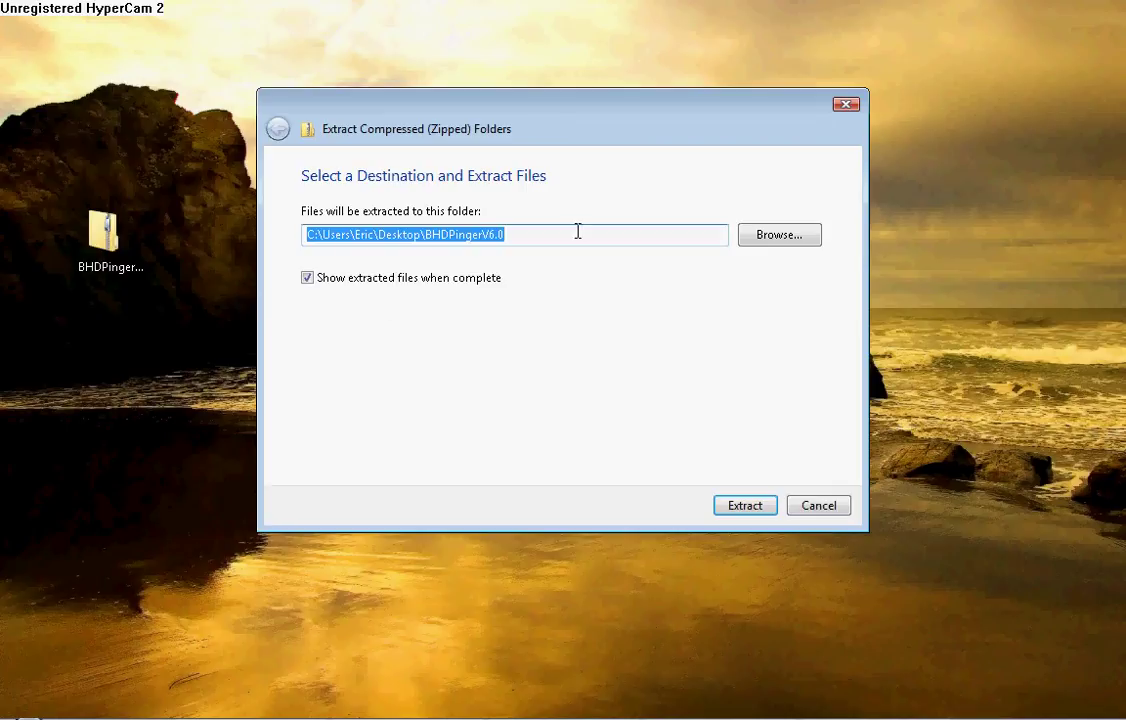
# Step: Browse extract destinations, creating then deleting a New Folder on C:, keeping the desktop destination
pyautogui.click(415, 234)
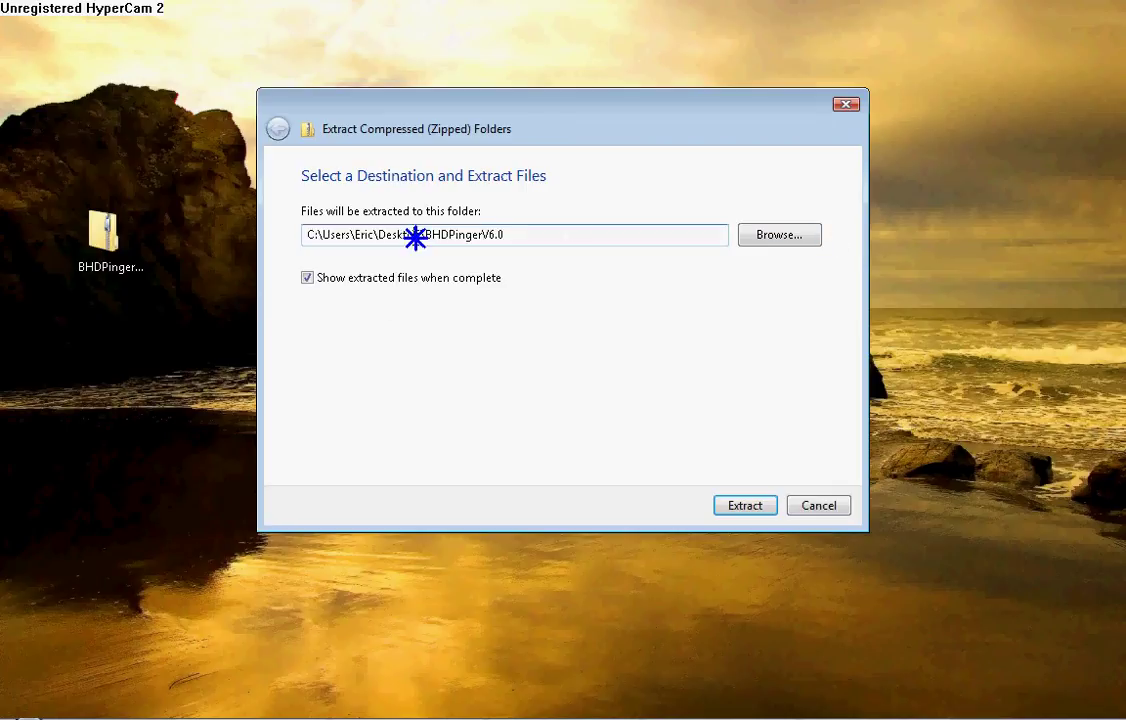
pyautogui.click(790, 236)
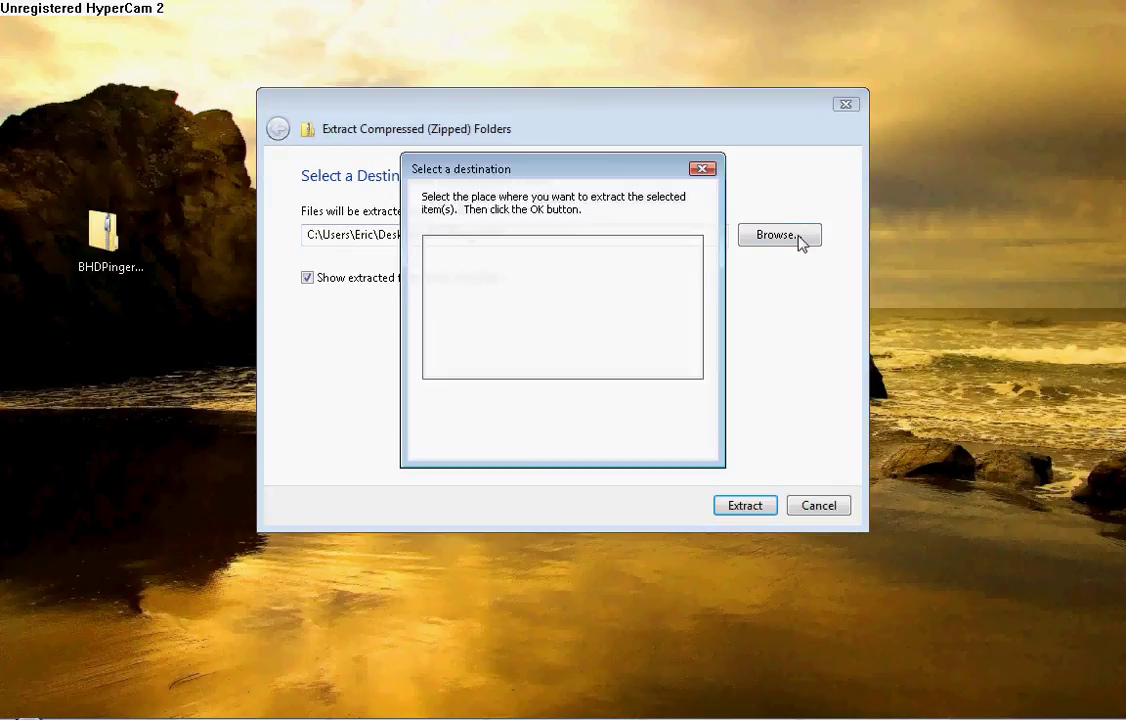
pyautogui.doubleClick(488, 299)
pyautogui.doubleClick(490, 301)
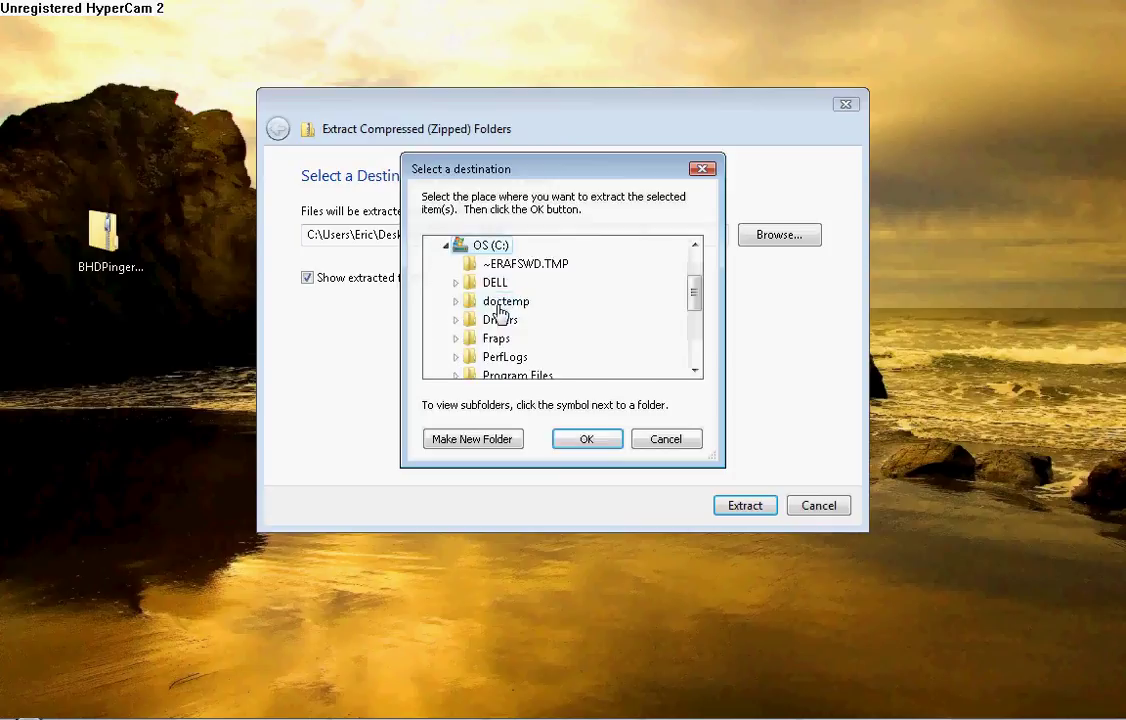
pyautogui.click(490, 441)
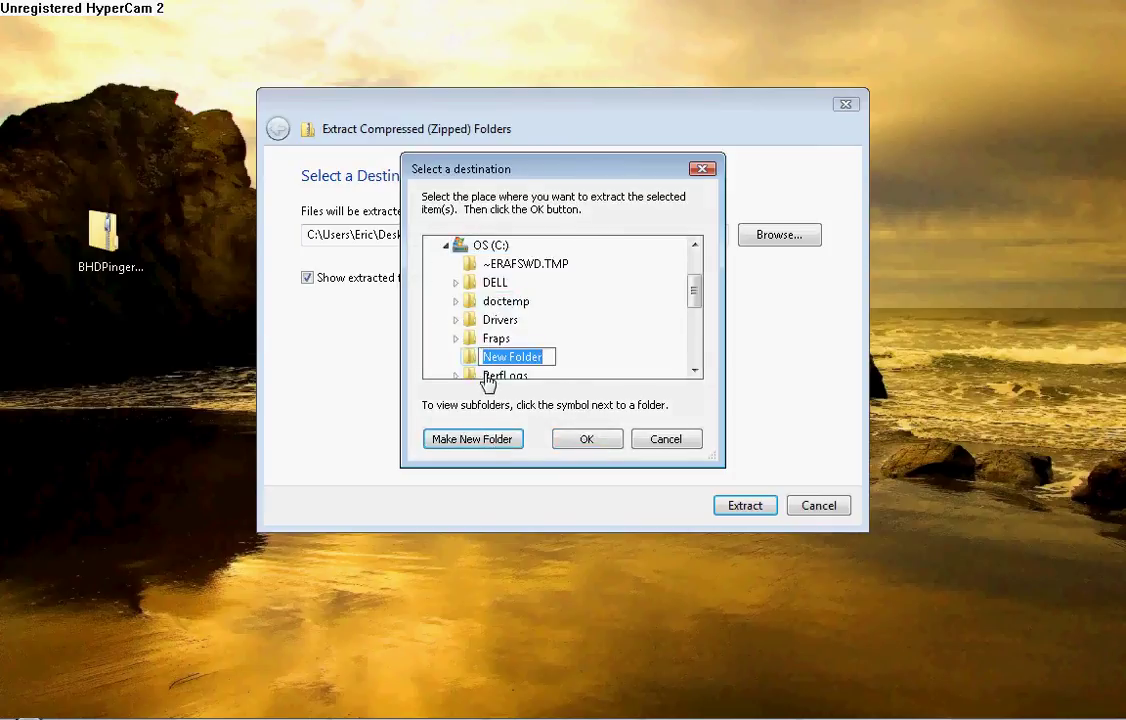
pyautogui.click(471, 362)
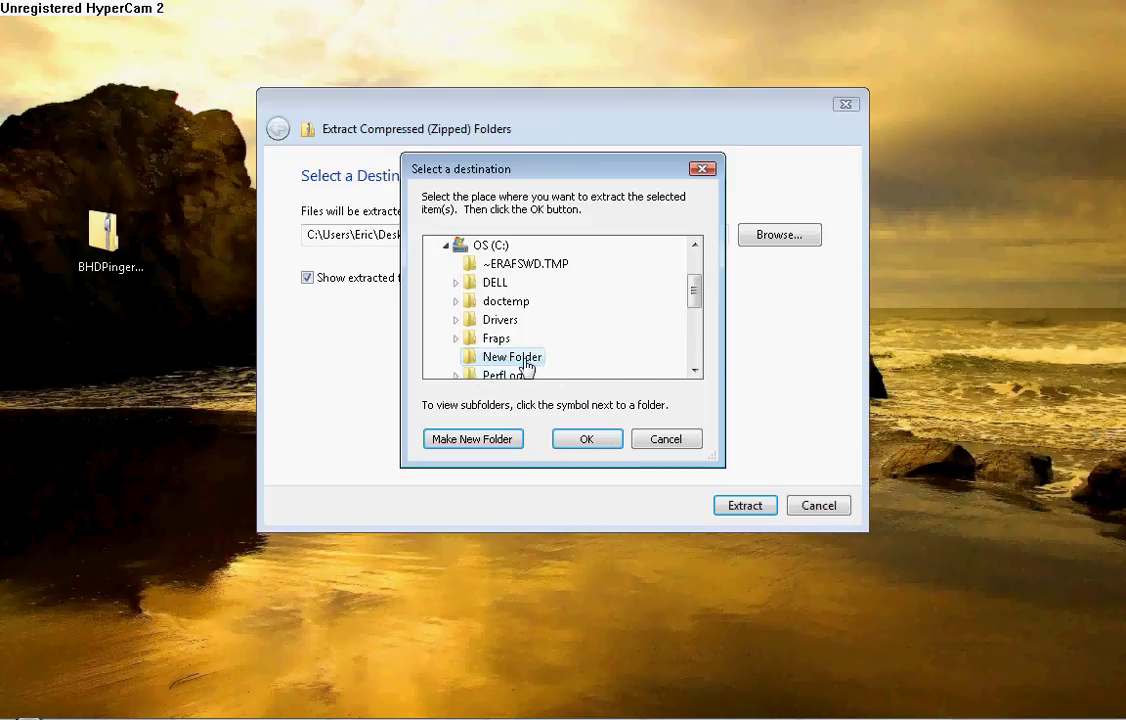
pyautogui.press('Delete')
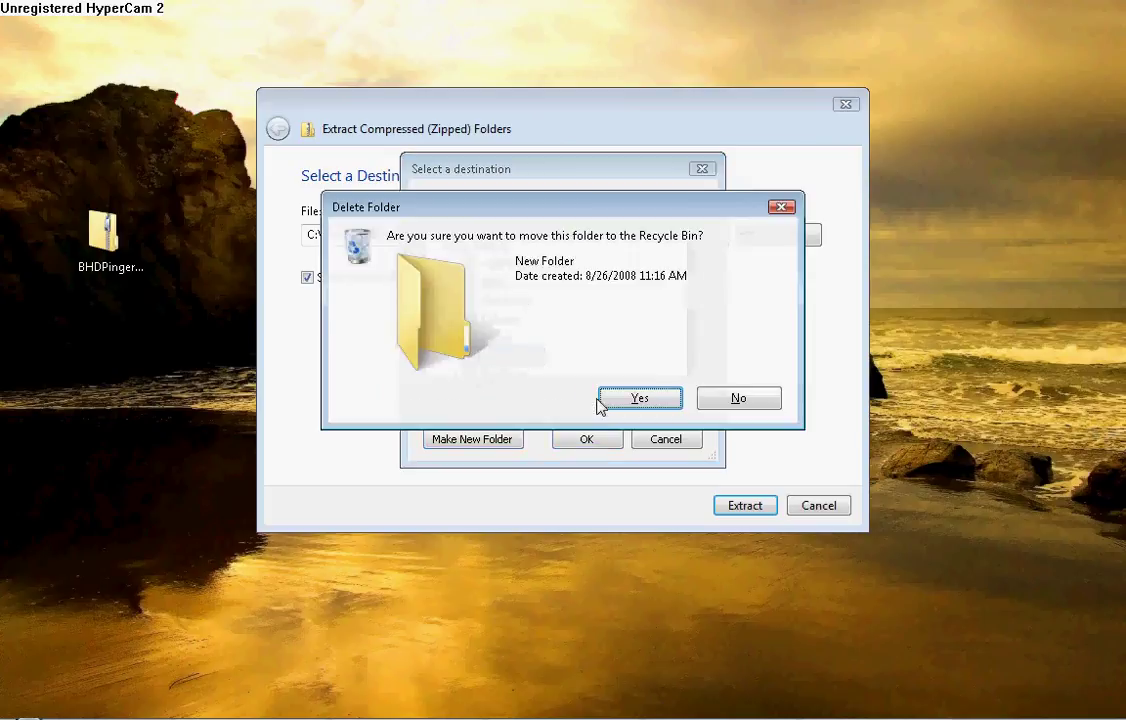
pyautogui.click(630, 399)
pyautogui.click(667, 439)
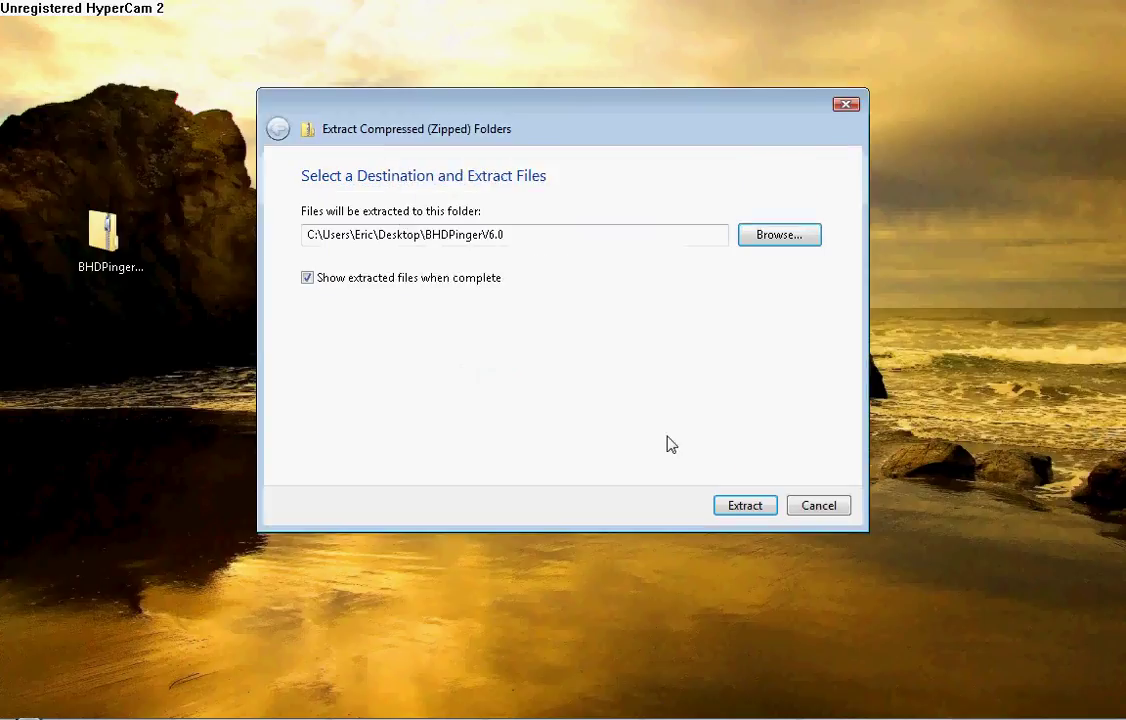
# Step: Extract the zip to the desktop and run SetupDFBHDPingerV6.0 past the security warning
pyautogui.click(750, 506)
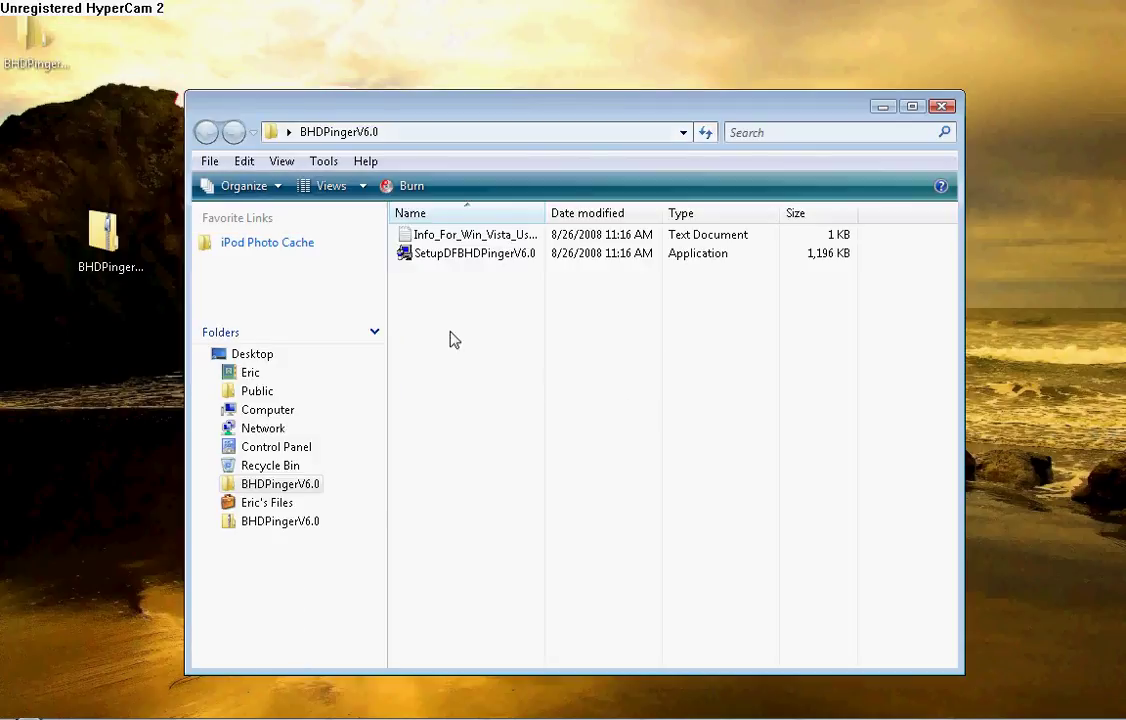
pyautogui.moveTo(45, 38); pyautogui.dragTo(52, 195)
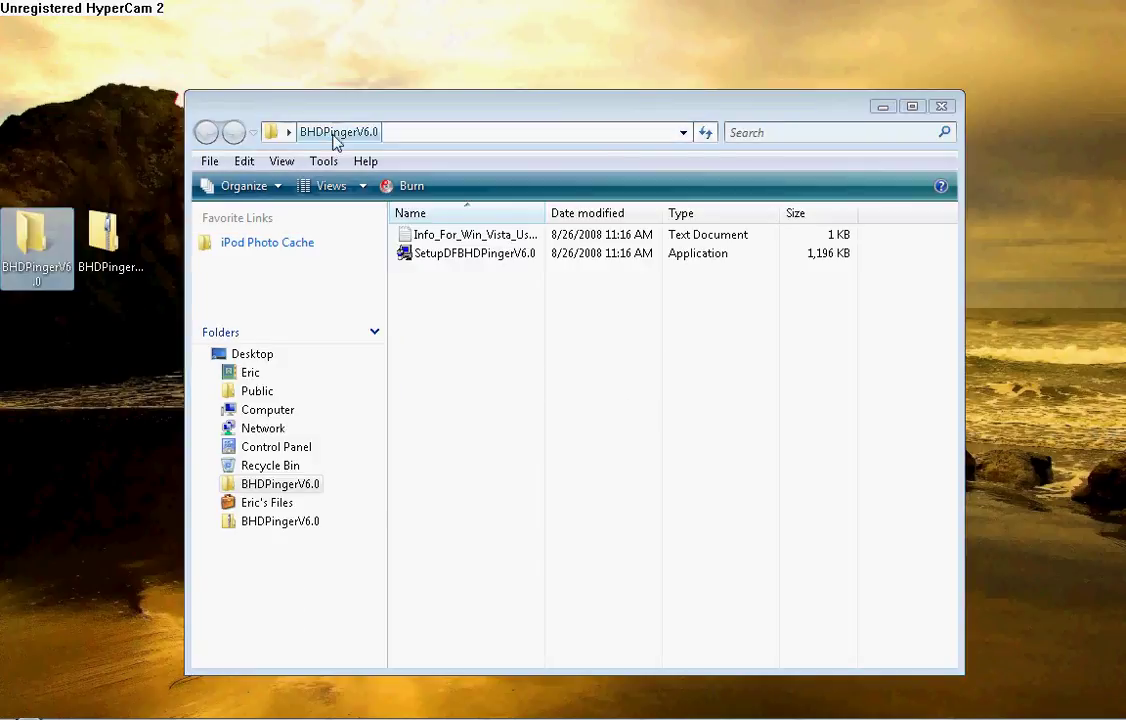
pyautogui.moveTo(322, 100); pyautogui.dragTo(267, 76)
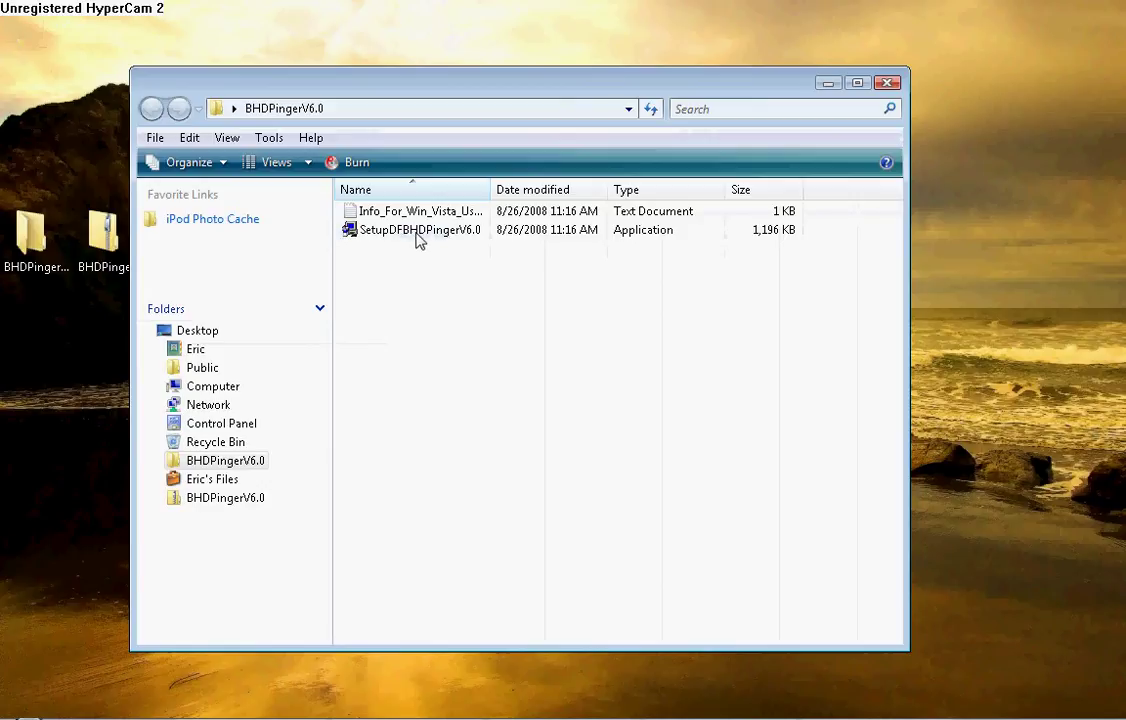
pyautogui.doubleClick(430, 233)
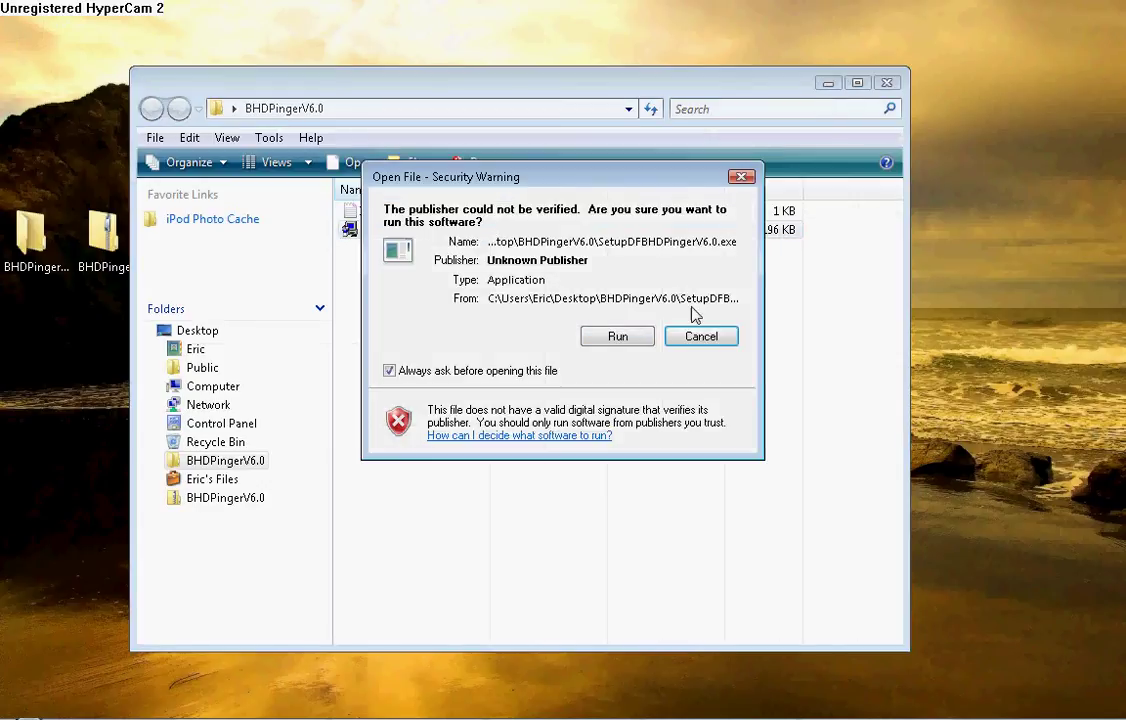
pyautogui.click(619, 337)
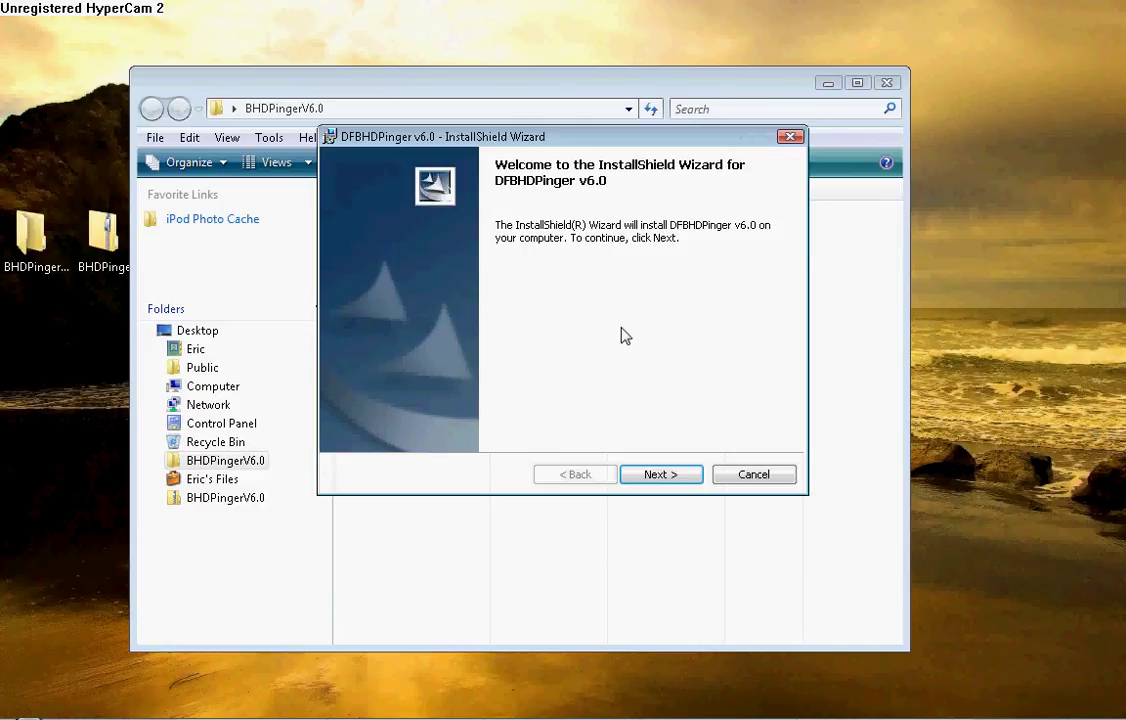
# Step: Install DFBHDPinger v6.0 to the default folder with readme and launch options unchecked
pyautogui.click(650, 476)
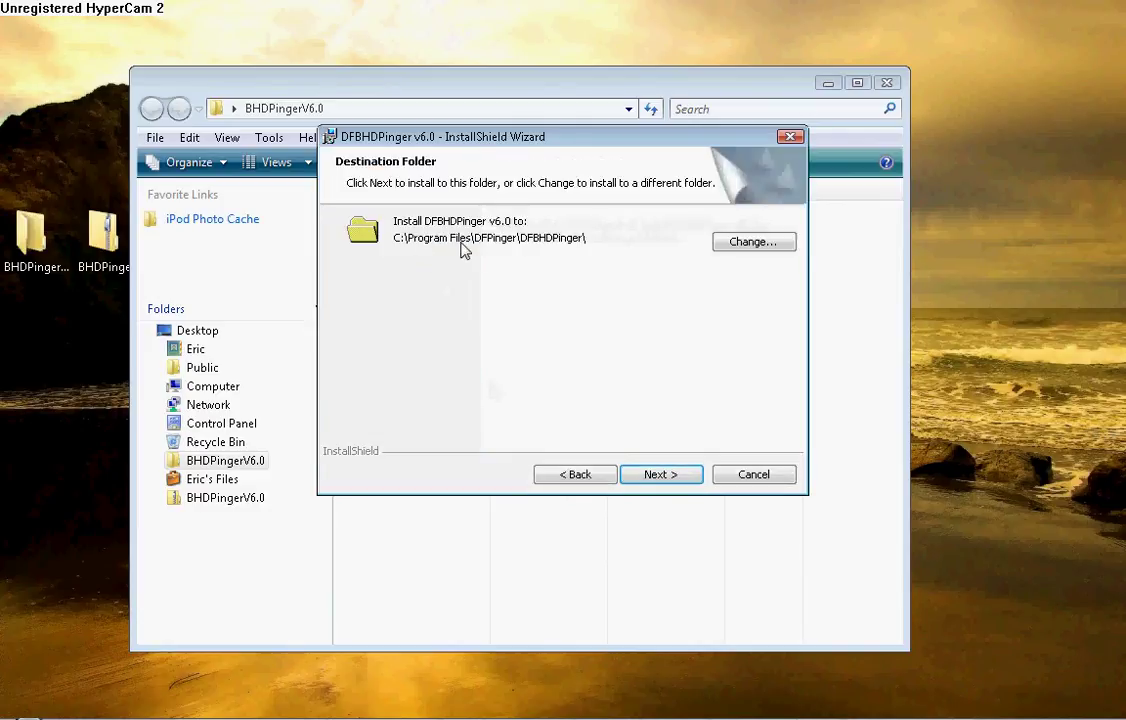
pyautogui.click(664, 479)
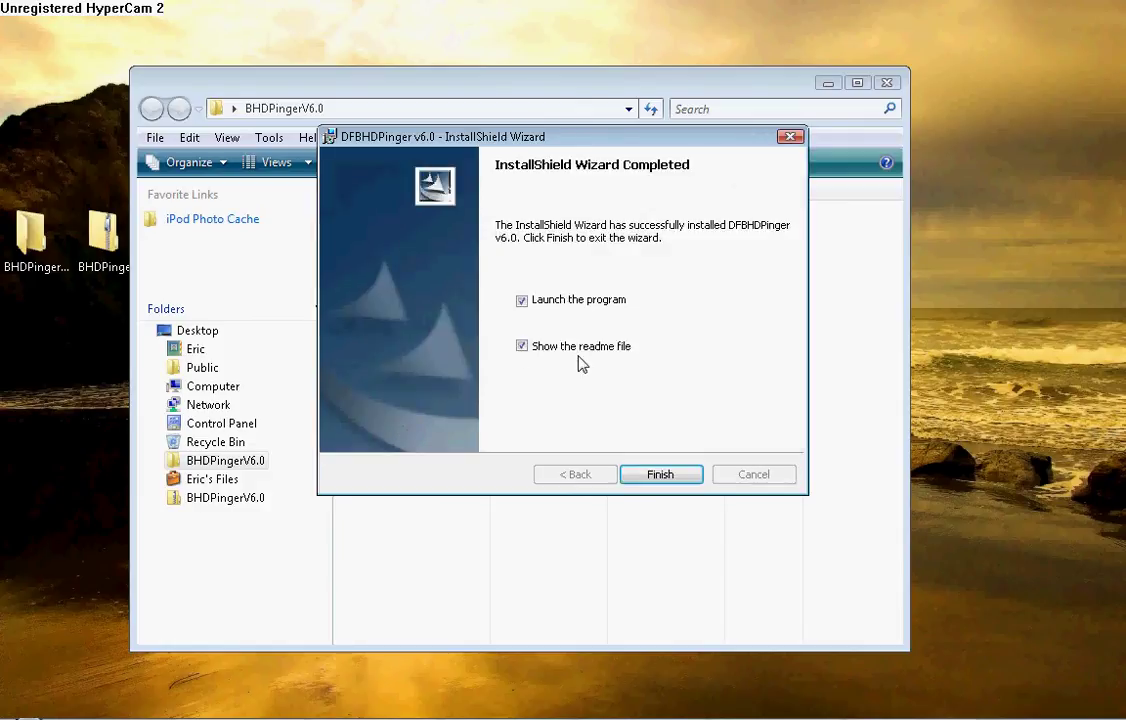
pyautogui.click(521, 346)
pyautogui.click(522, 301)
pyautogui.click(660, 475)
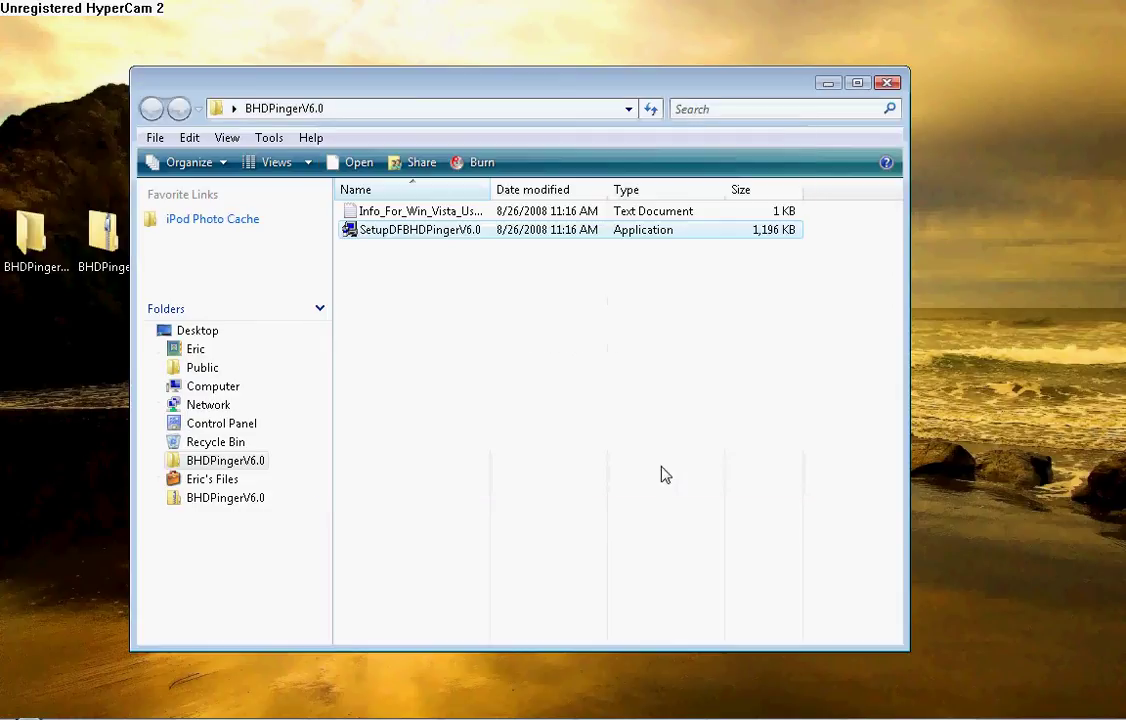
# Step: Close Explorer and open the DFBHDPinger shortcut's context menu in Start > All Programs
pyautogui.click(886, 83)
pyautogui.press('super')
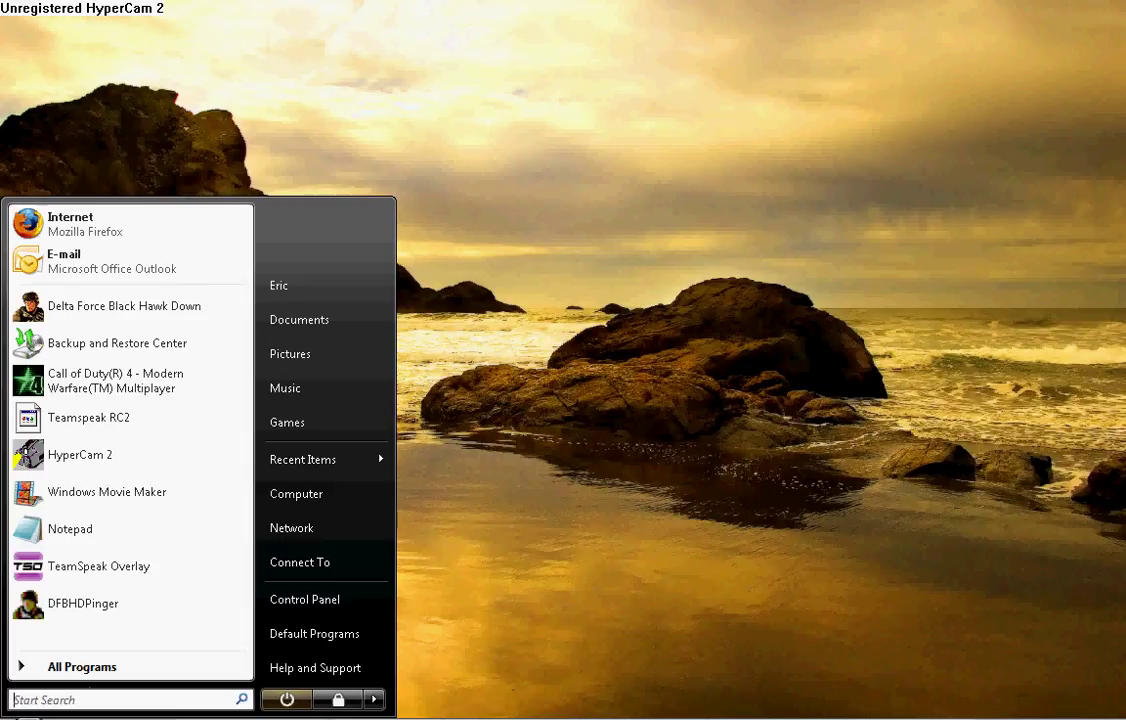
pyautogui.click(85, 665)
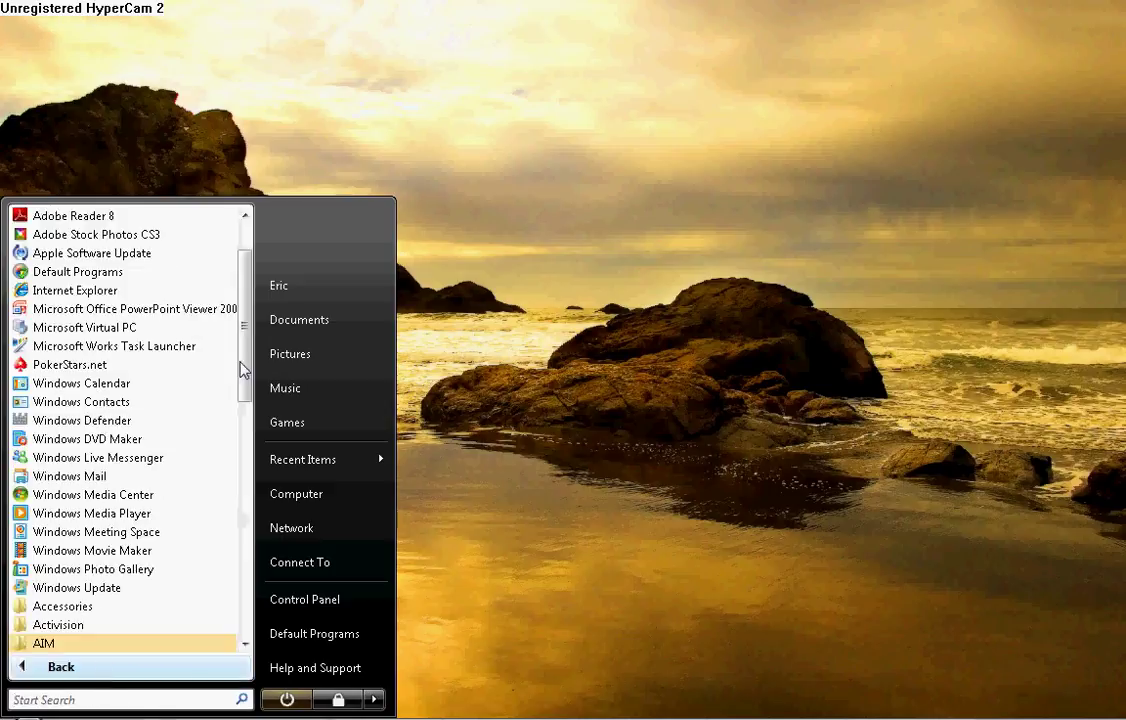
pyautogui.moveTo(244, 330); pyautogui.dragTo(225, 478)
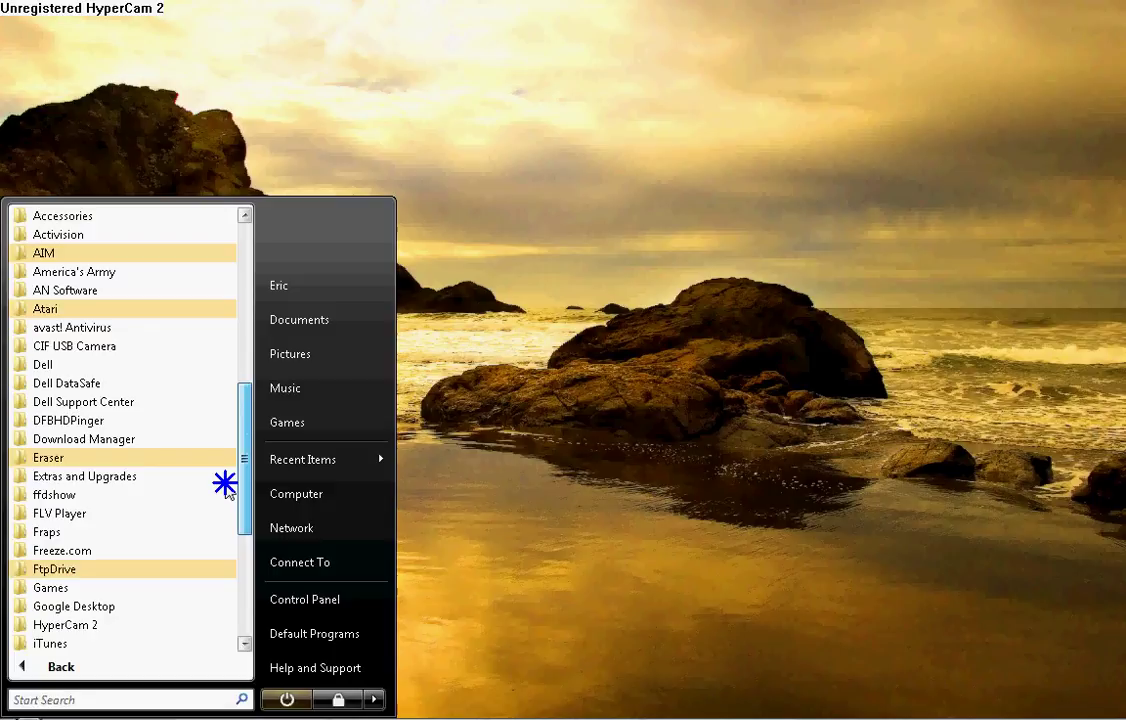
pyautogui.click(105, 423)
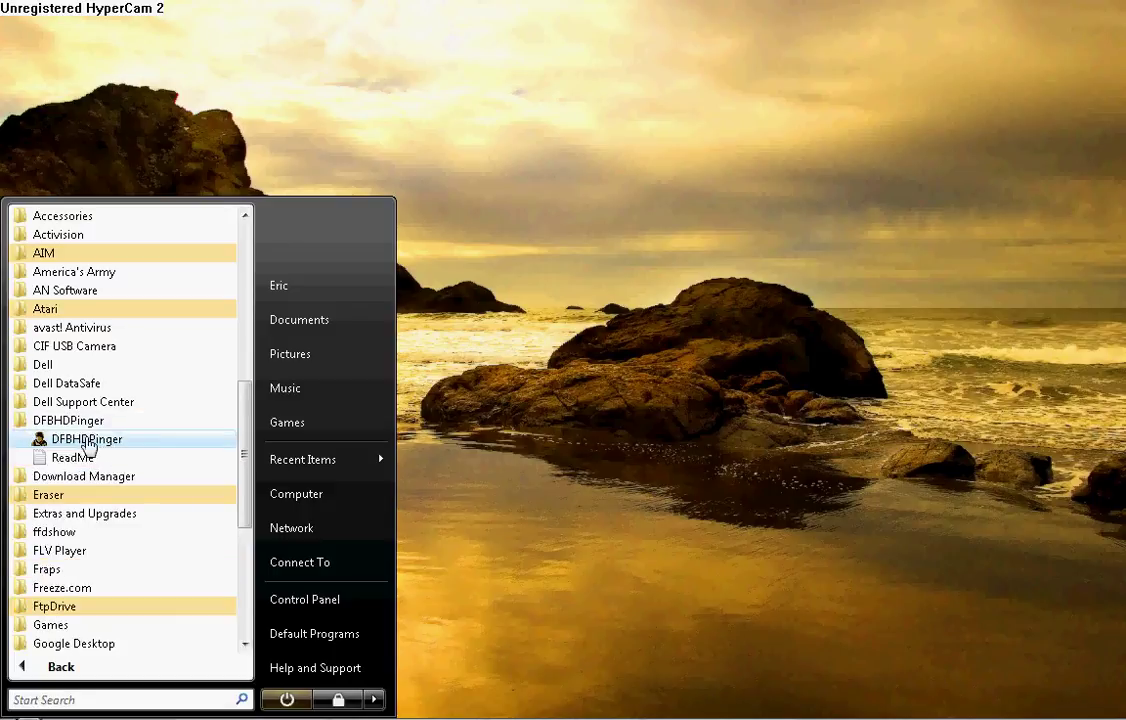
pyautogui.rightClick(85, 439)
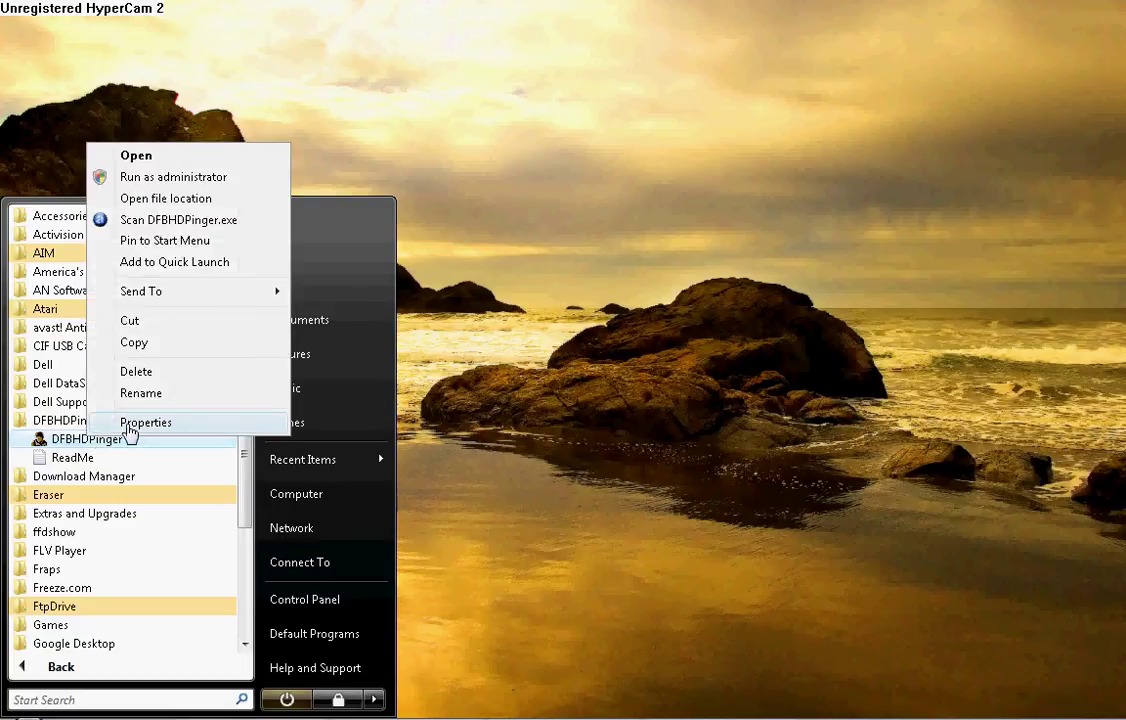
# Step: Set the DFBHDPinger shortcut's compatibility mode to Windows XP (Service Pack 2) and apply it
pyautogui.click(211, 441)
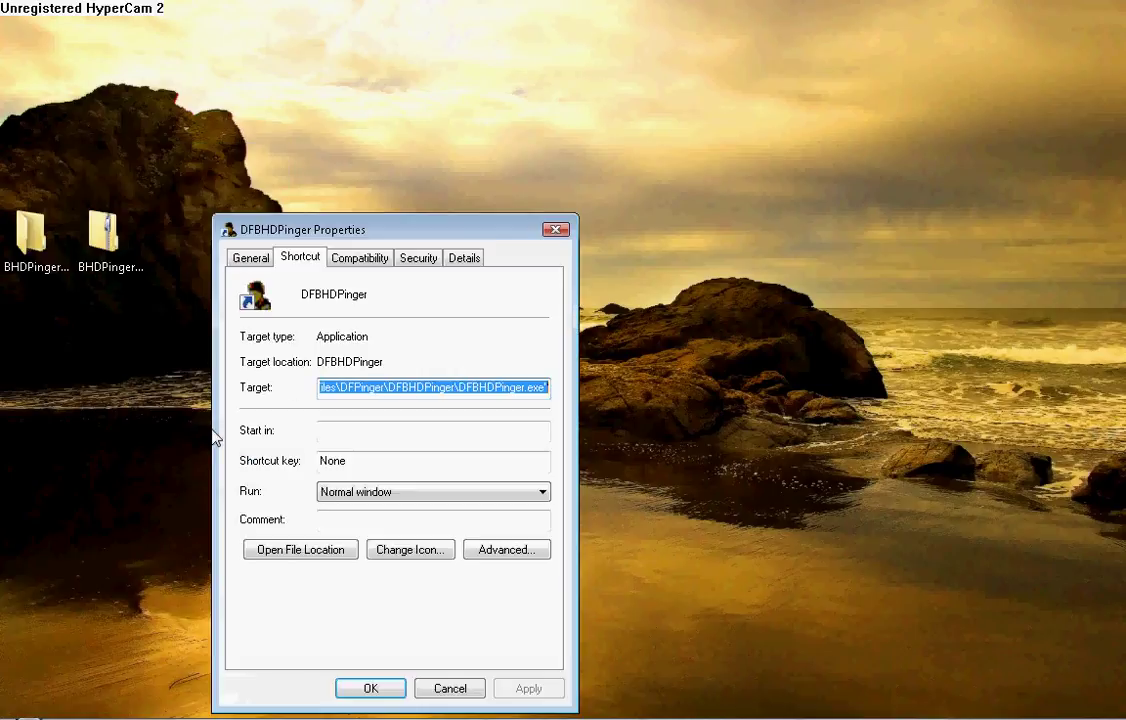
pyautogui.click(362, 262)
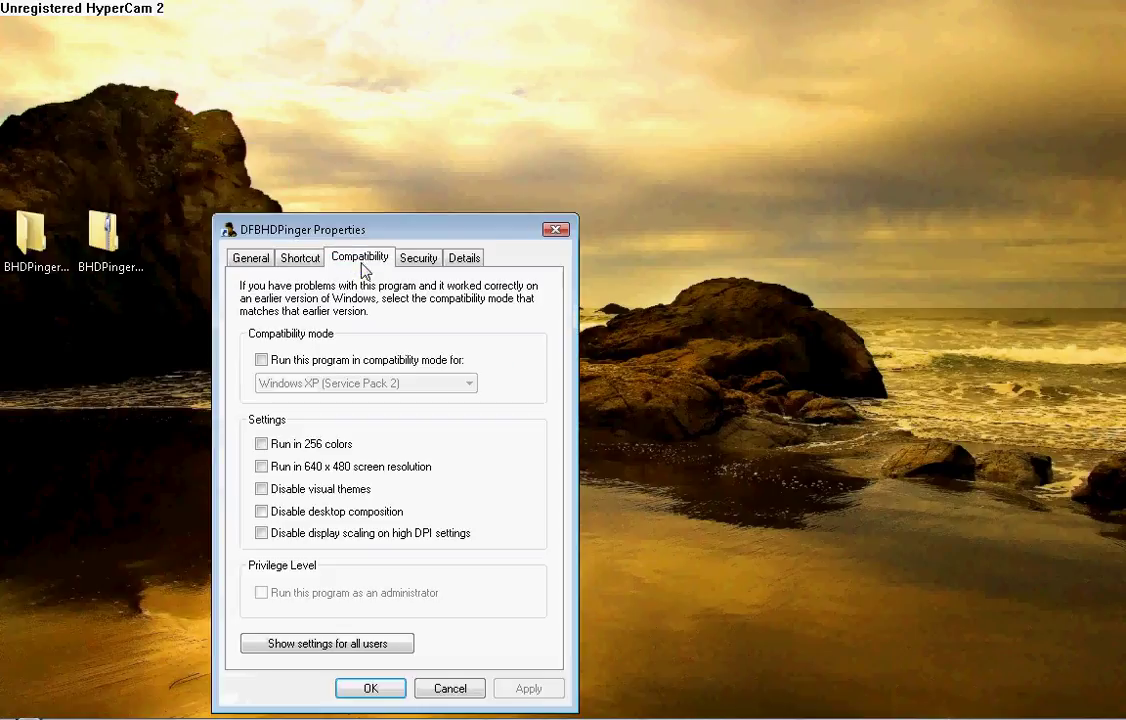
pyautogui.click(261, 360)
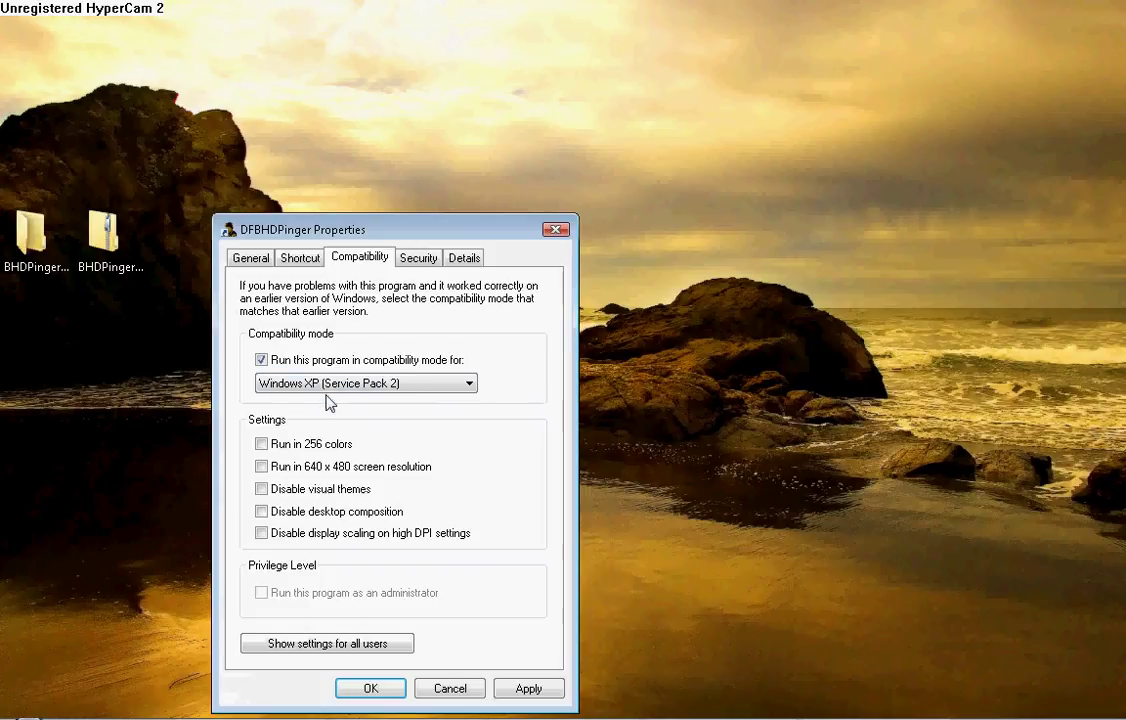
pyautogui.click(530, 690)
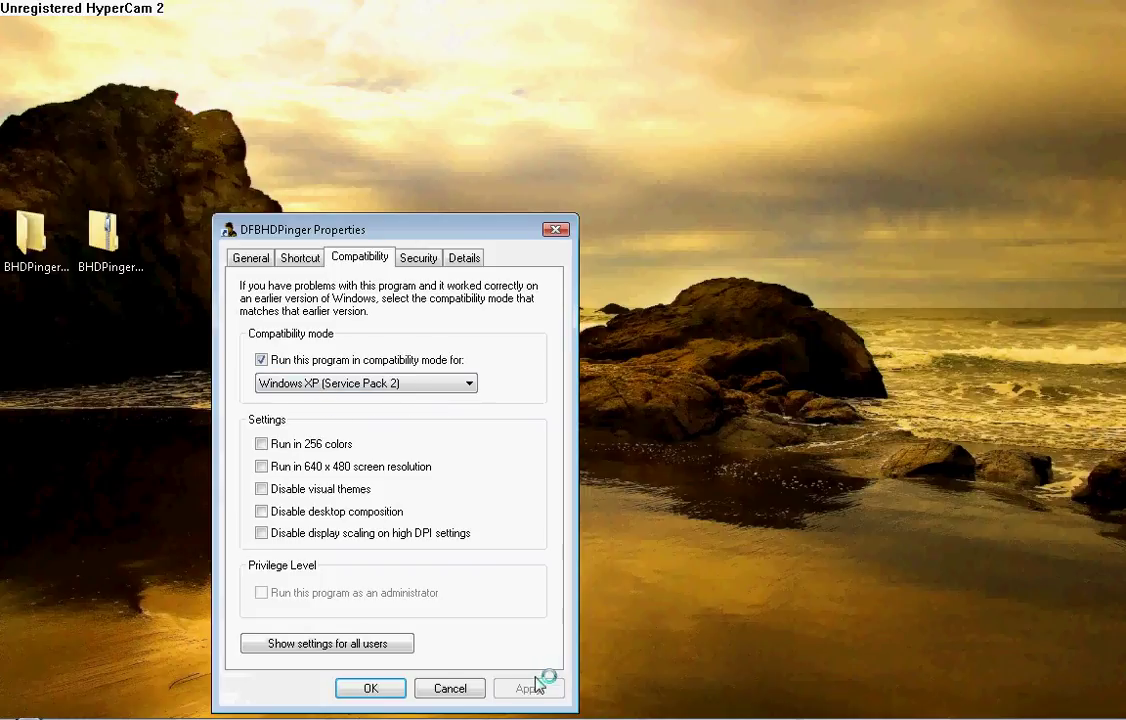
pyautogui.click(376, 688)
pyautogui.click(28, 716)
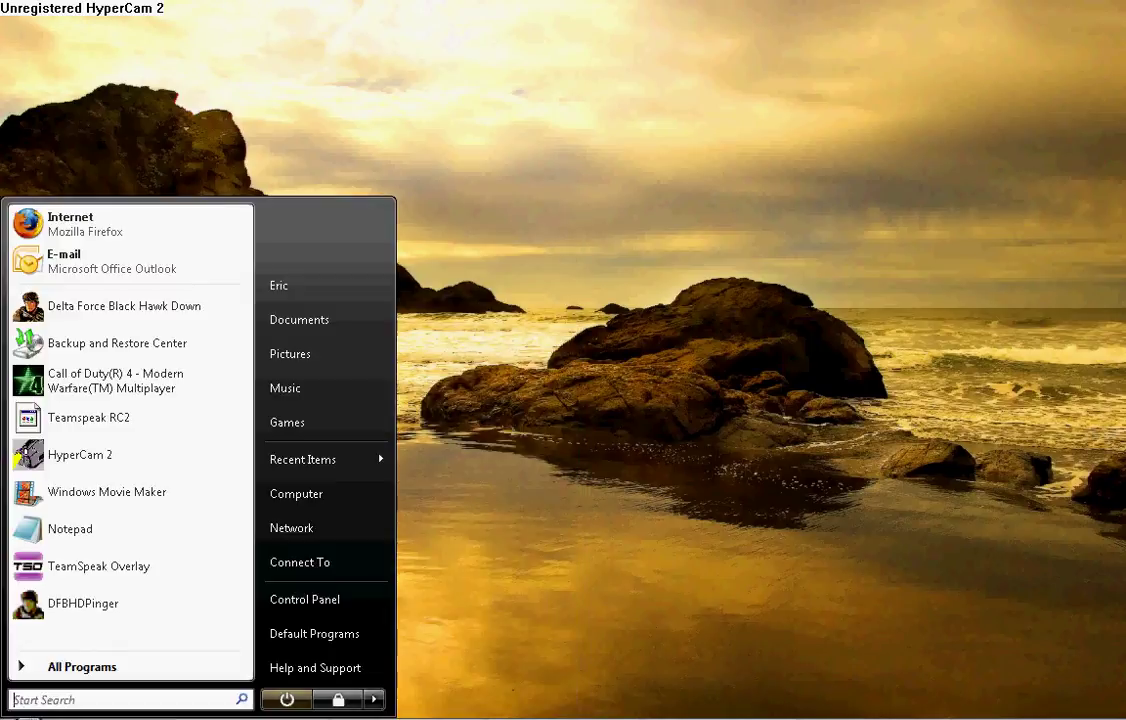
# Step: Launch DFBHDPinger from All Programs and dismiss the 'Thanks for your support' note
pyautogui.click(80, 664)
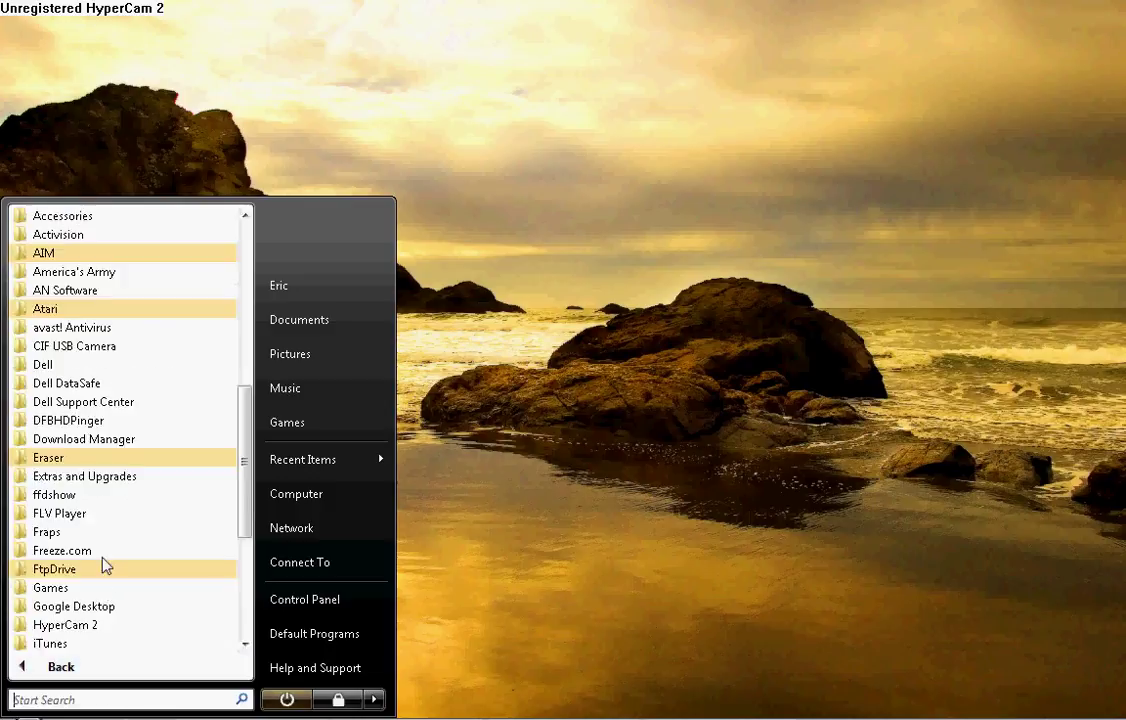
pyautogui.click(70, 421)
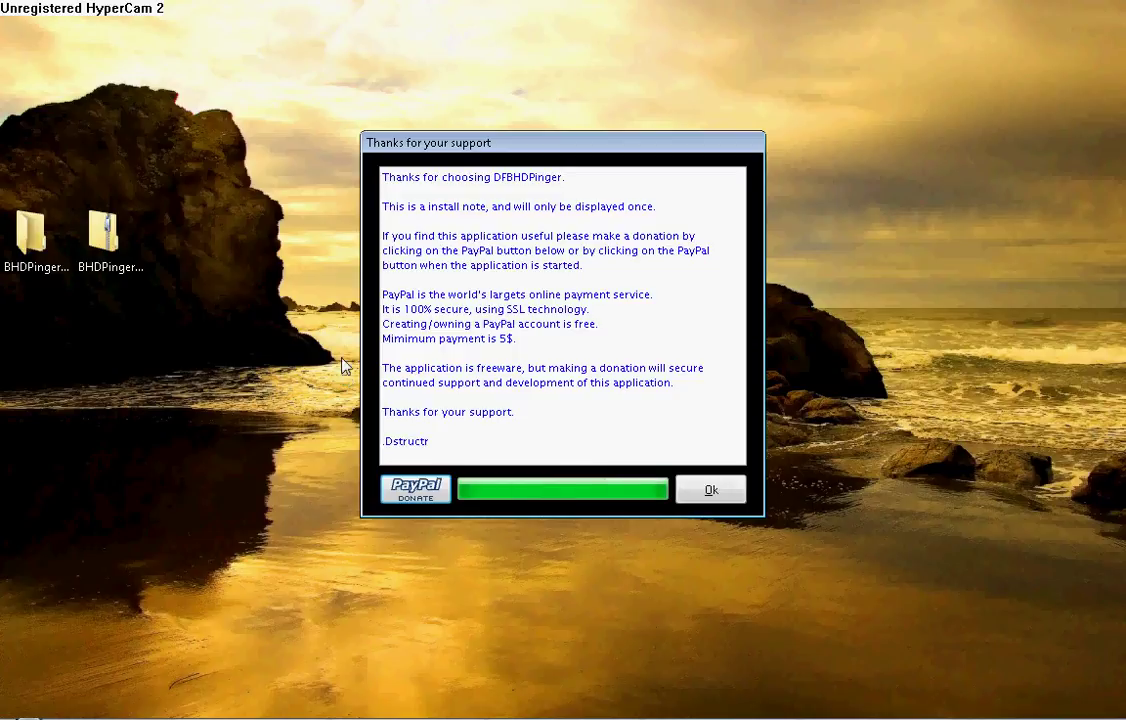
pyautogui.click(707, 489)
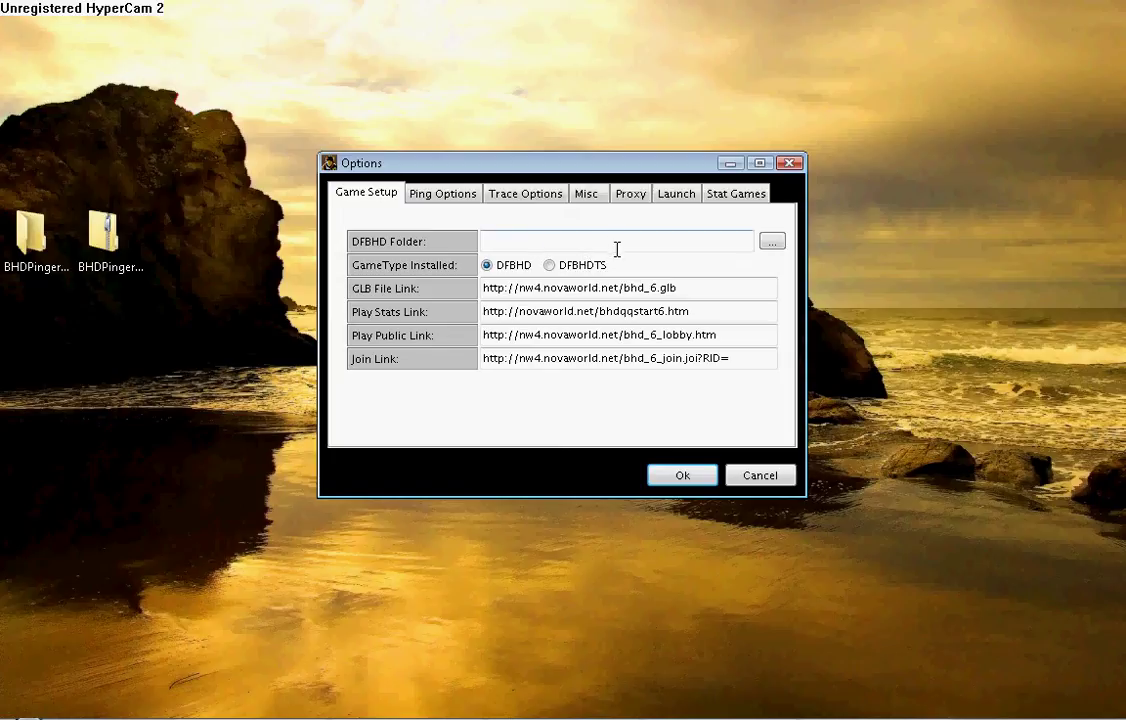
# Step: Point the DFBHD folder to DFBHD.exe in C:\Program Files\NovaLogic\Delta Force Black Hawk Down and save
pyautogui.click(772, 243)
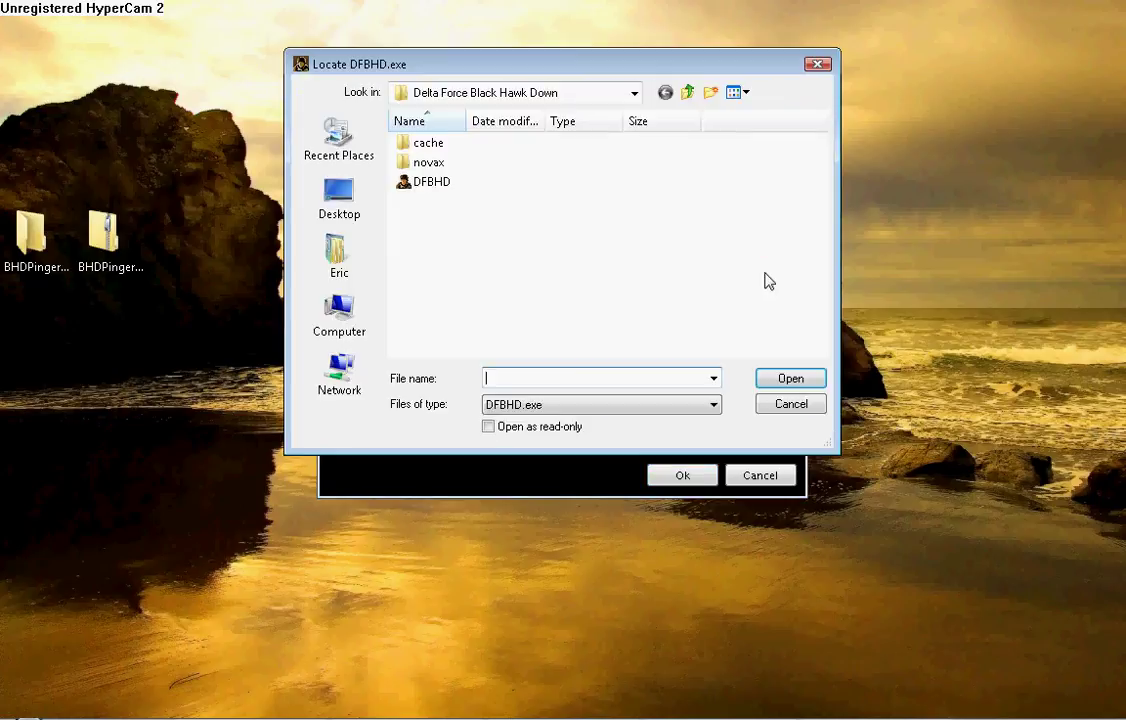
pyautogui.click(633, 92)
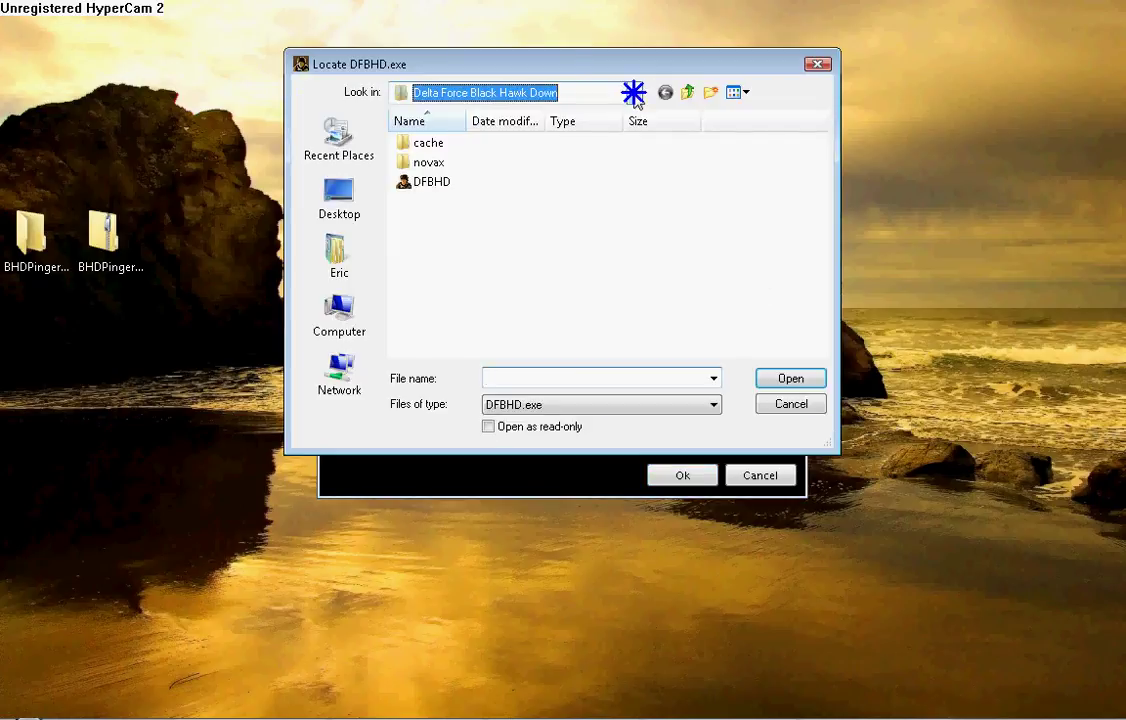
pyautogui.click(479, 213)
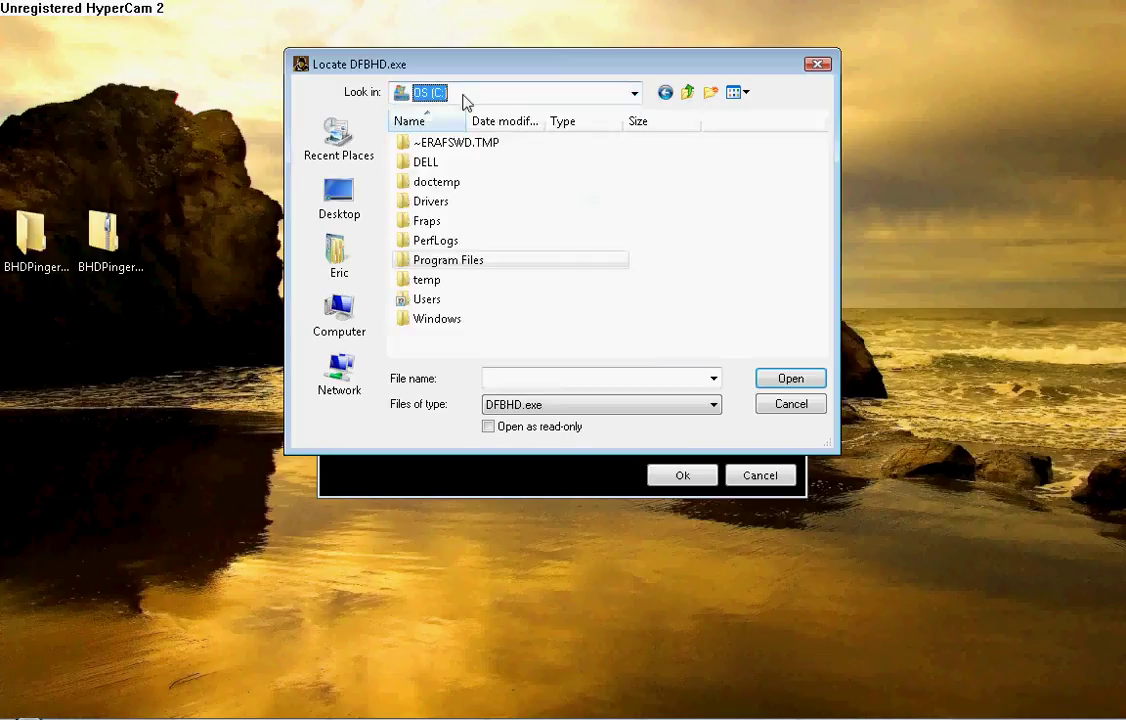
pyautogui.doubleClick(450, 262)
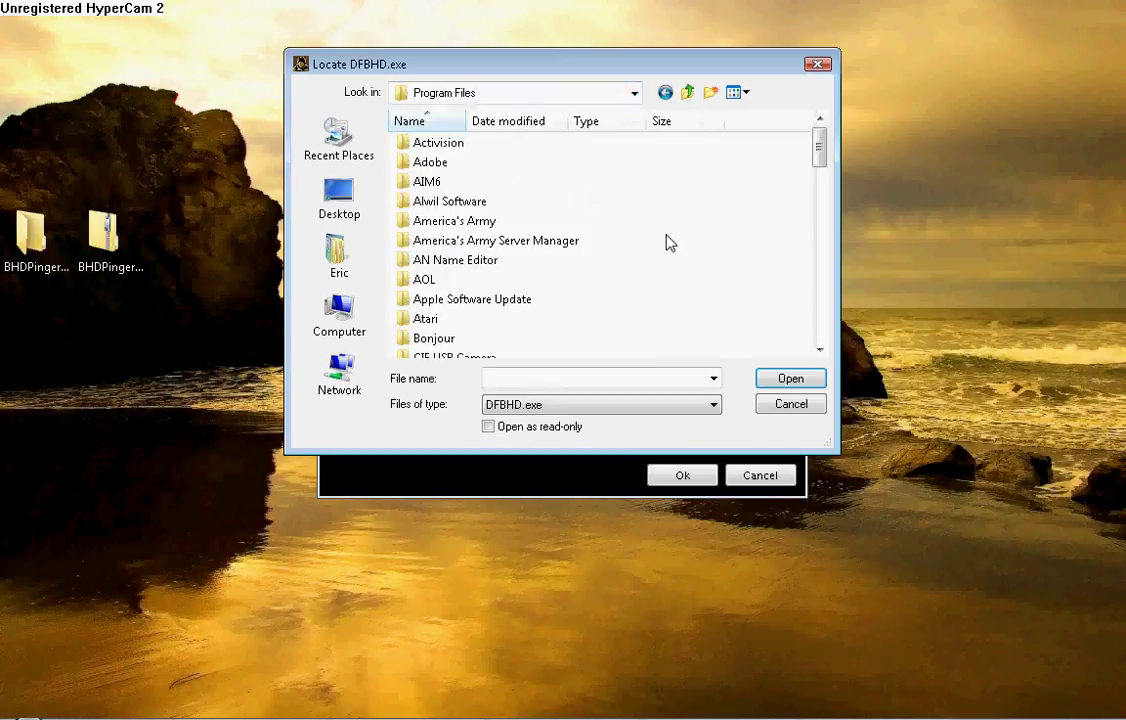
pyautogui.moveTo(818, 145); pyautogui.dragTo(800, 276)
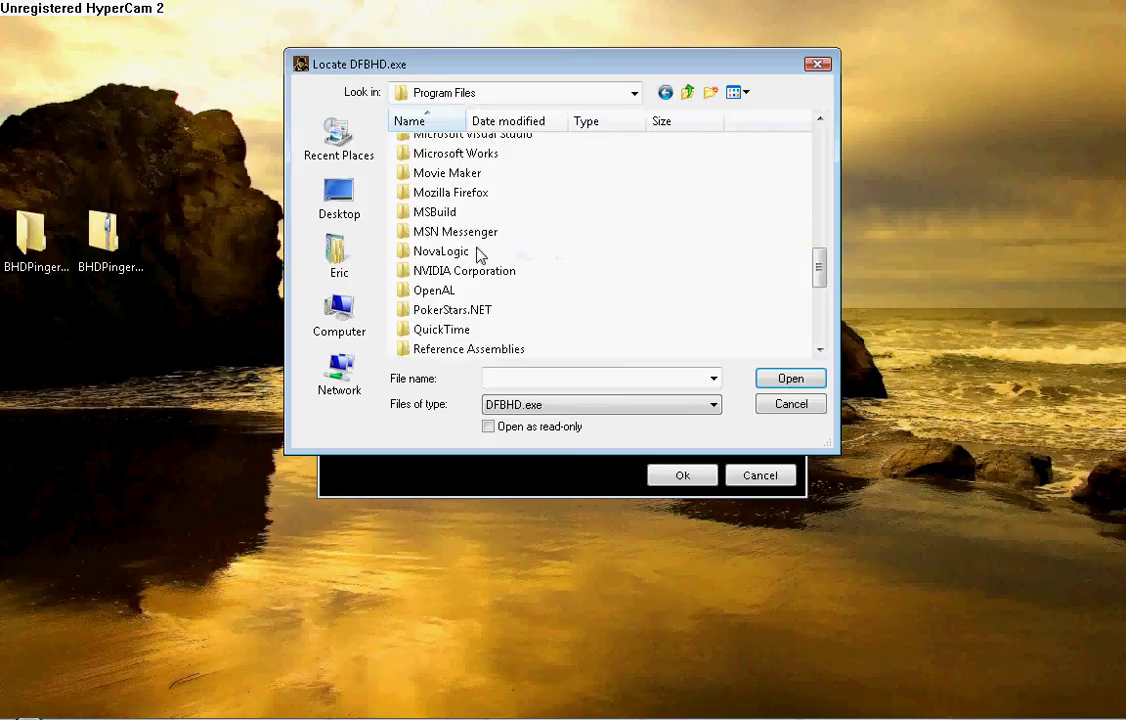
pyautogui.doubleClick(446, 251)
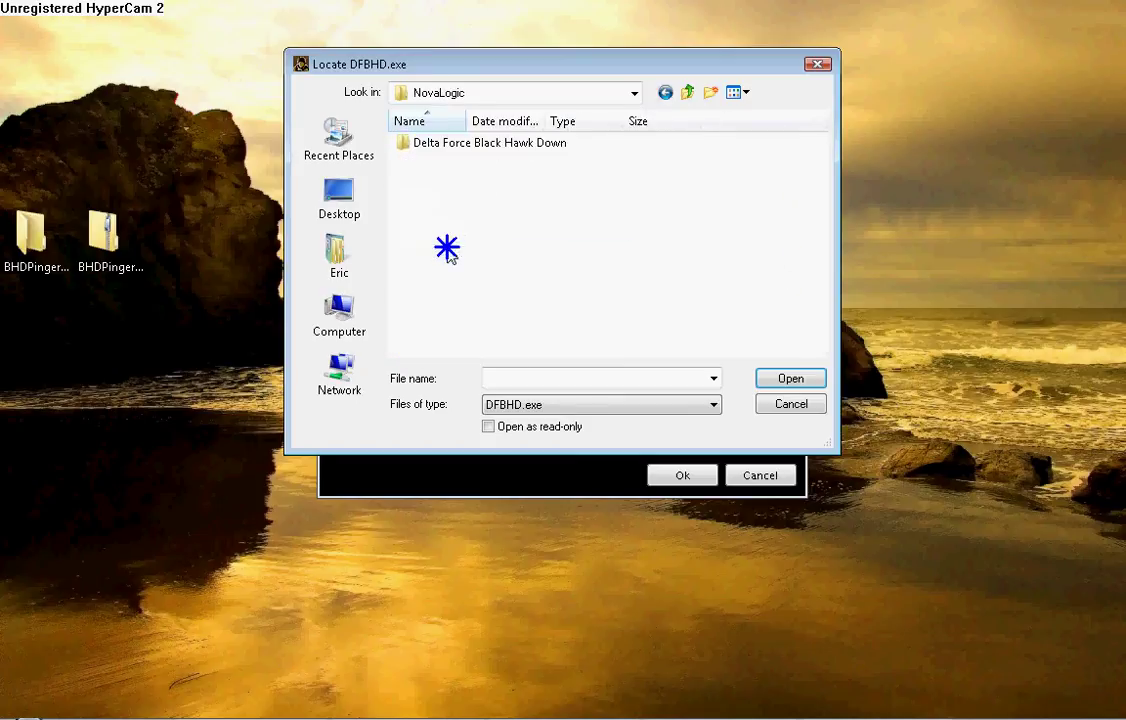
pyautogui.doubleClick(493, 150)
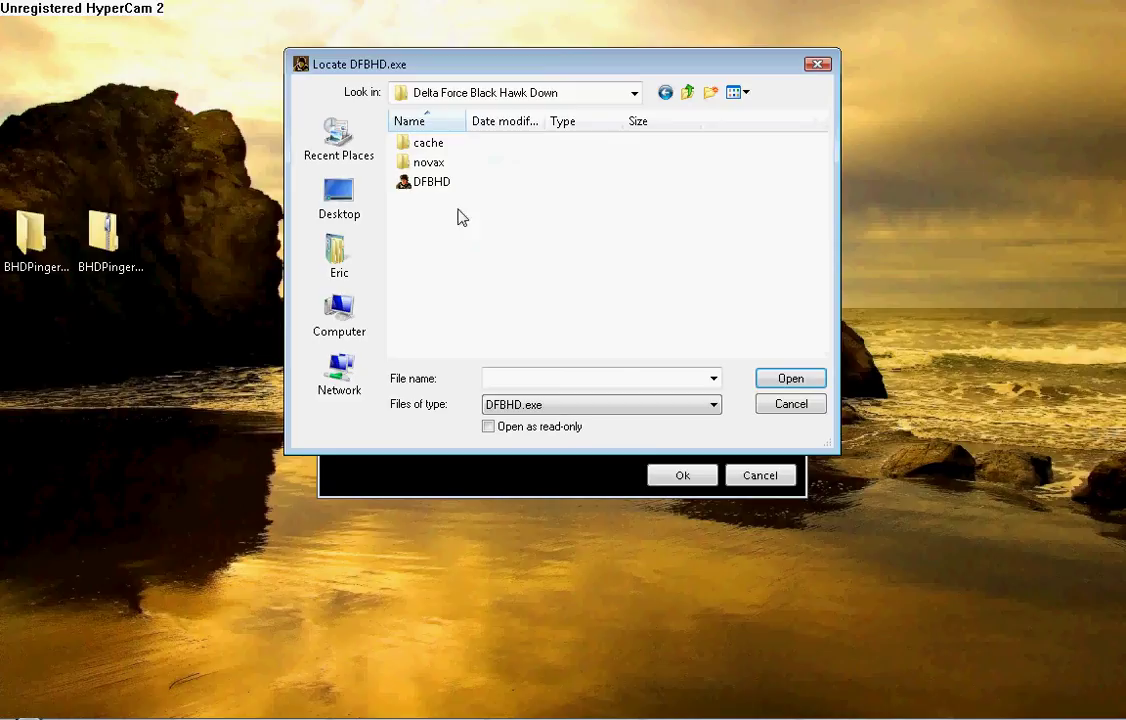
pyautogui.click(416, 182)
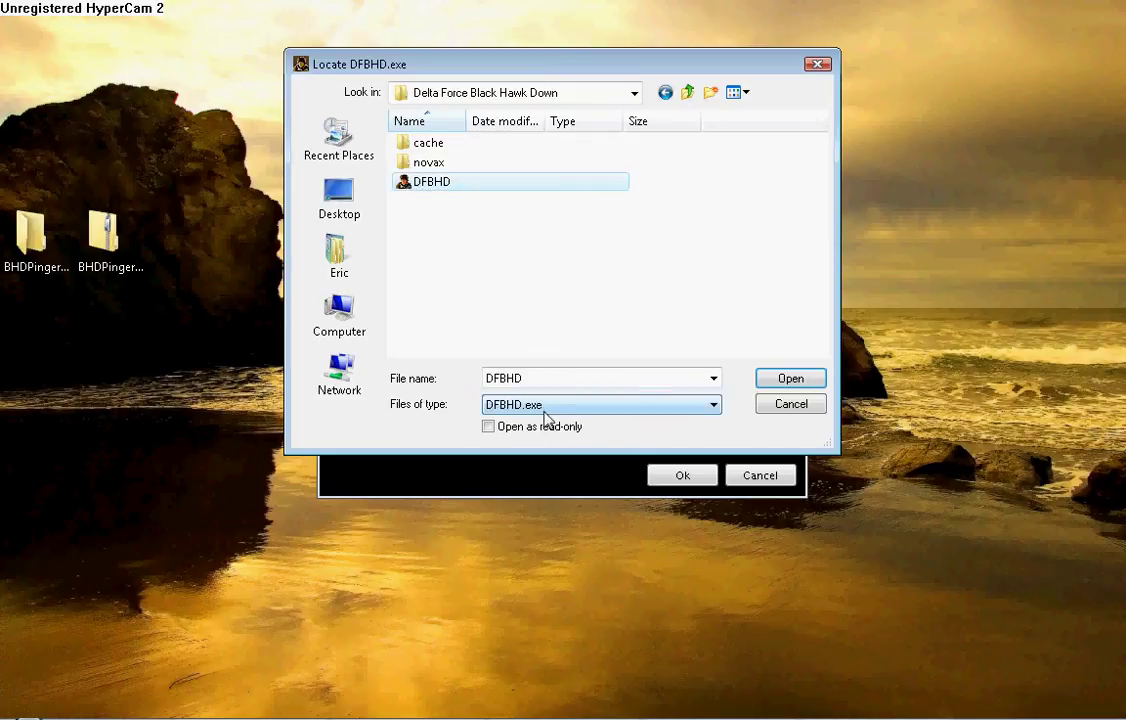
pyautogui.click(781, 385)
pyautogui.click(686, 476)
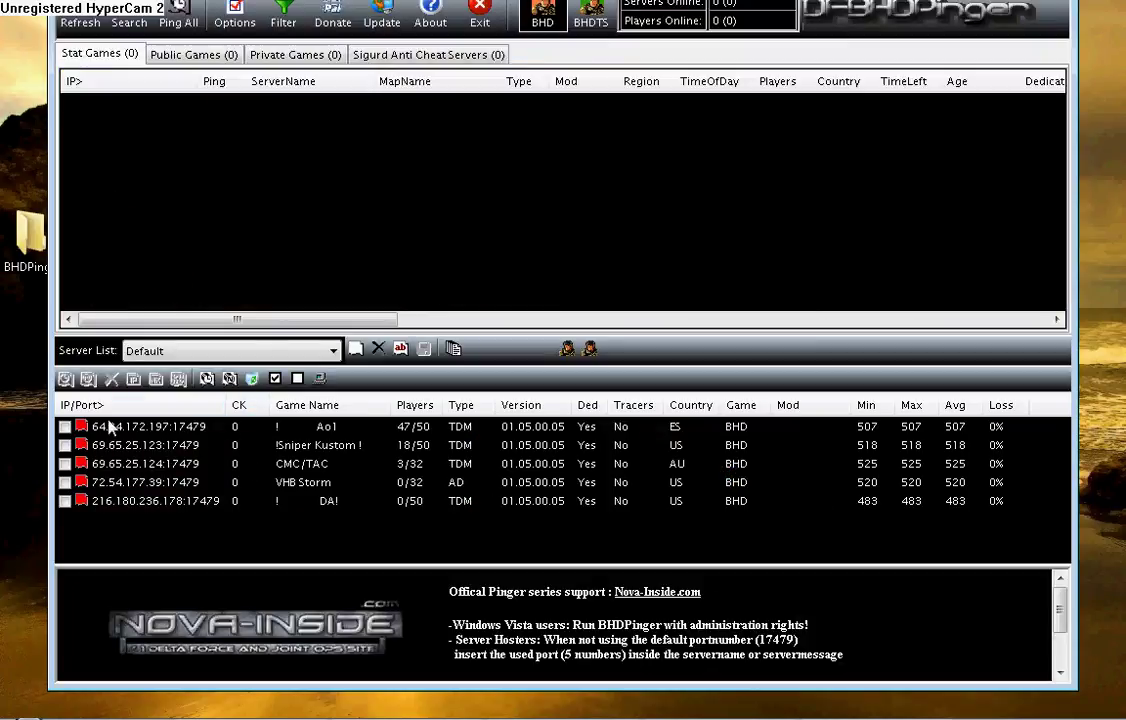
# Step: Check all servers and remove 64.34.172.197 and 69.65.25.123 from the list
pyautogui.click(275, 378)
pyautogui.click(203, 428)
pyautogui.rightClick(203, 428)
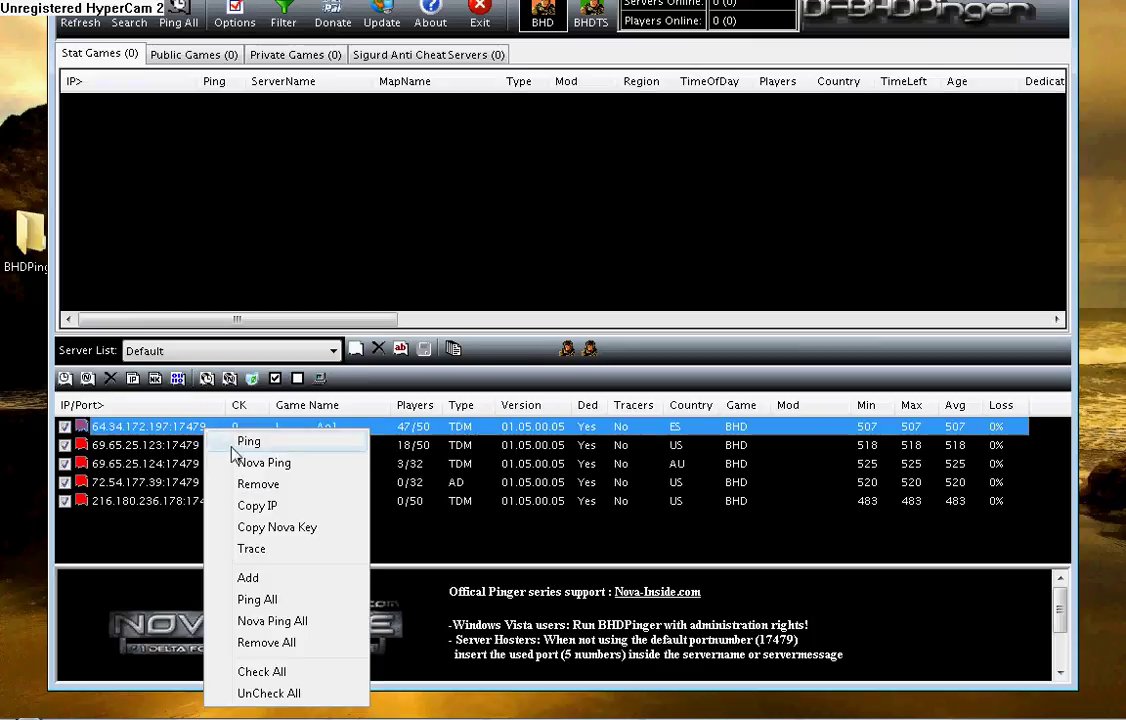
pyautogui.click(241, 486)
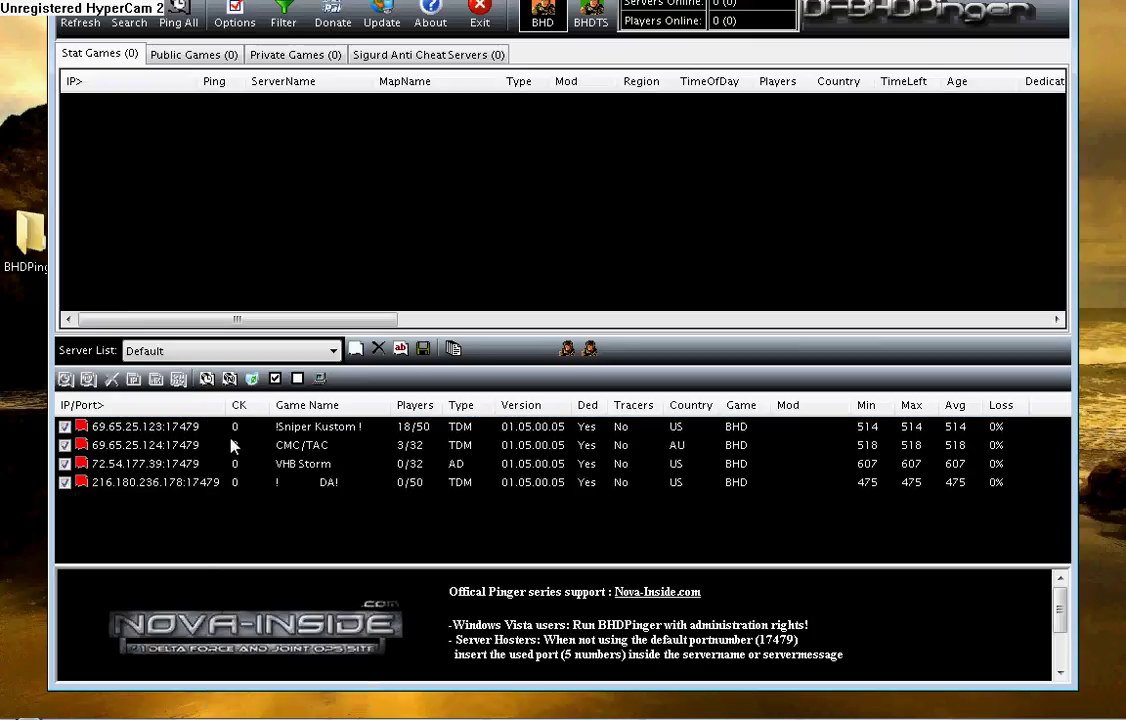
pyautogui.rightClick(231, 430)
pyautogui.click(243, 484)
# Step: Remove servers 69.65.25.124 and 72.54.177.39, then re-ping the remaining DA! server
pyautogui.rightClick(224, 426)
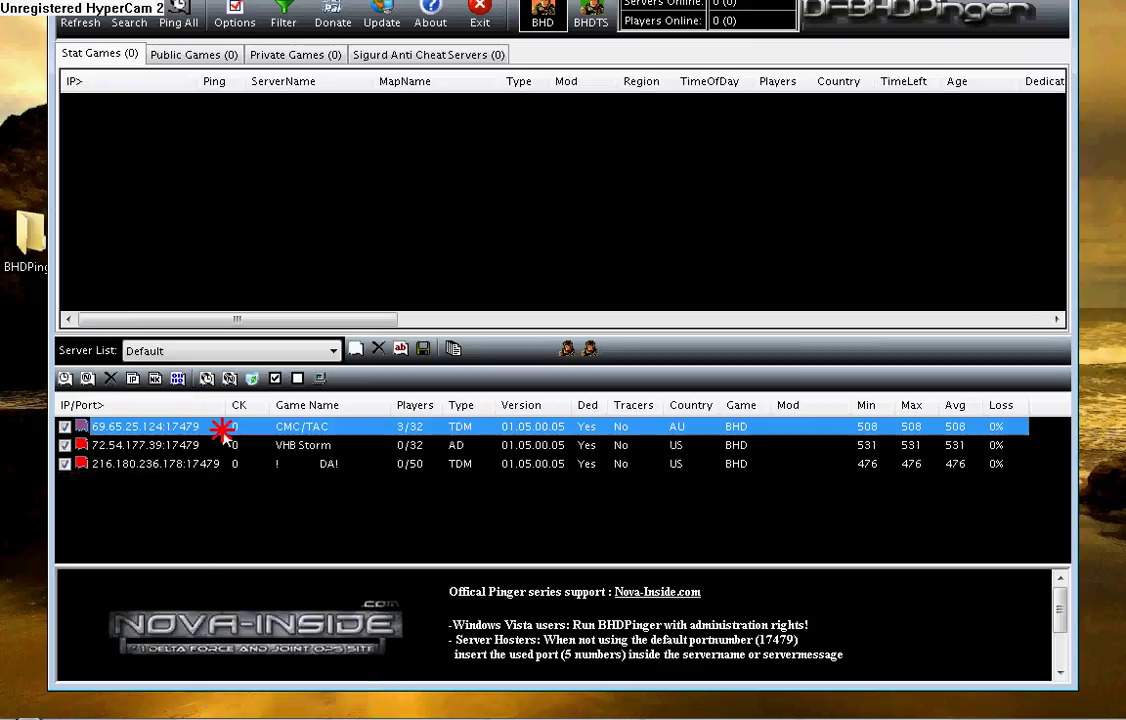
pyautogui.click(240, 486)
pyautogui.rightClick(210, 430)
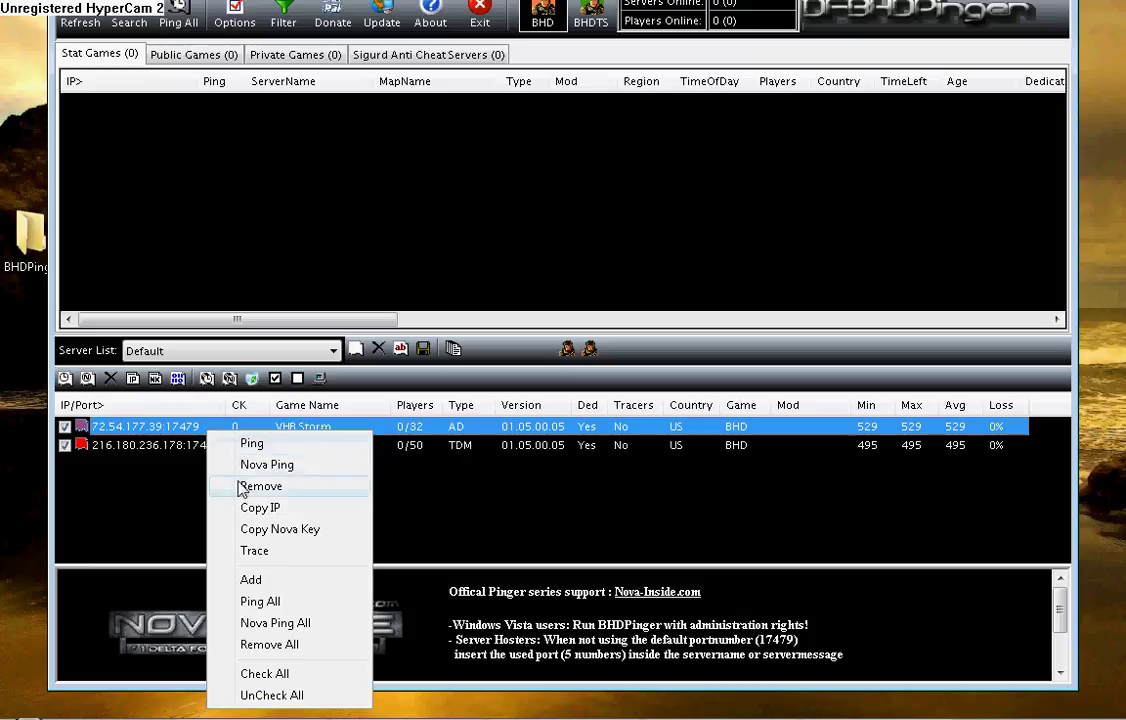
pyautogui.click(243, 486)
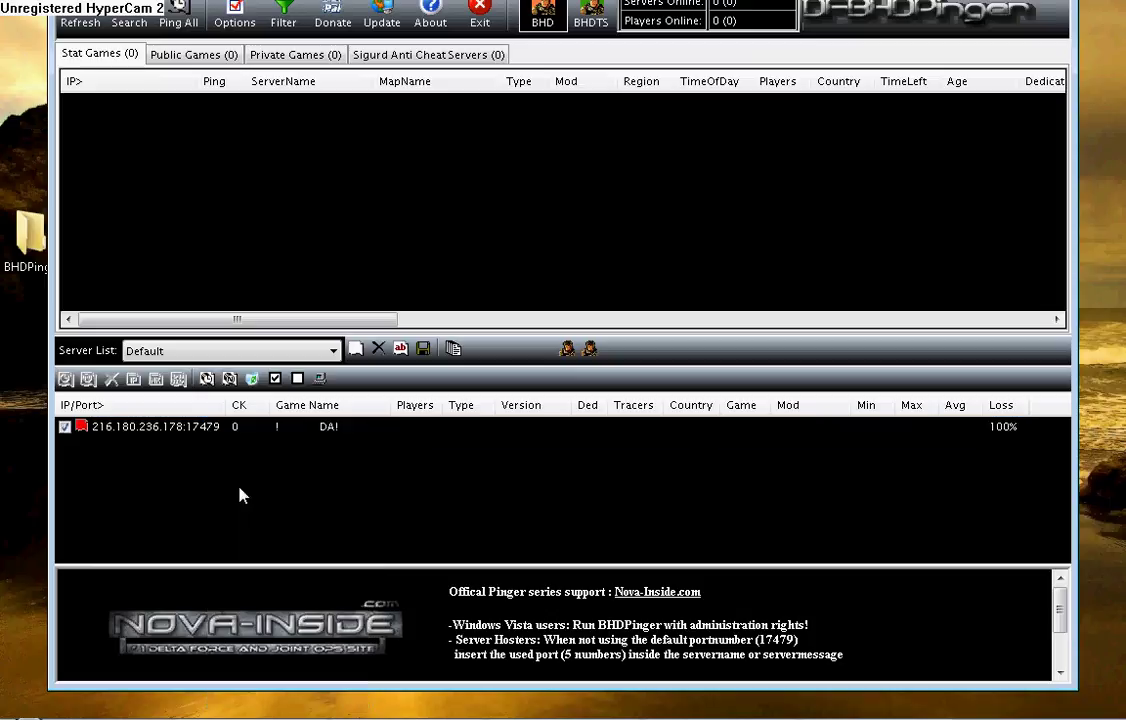
pyautogui.click(275, 379)
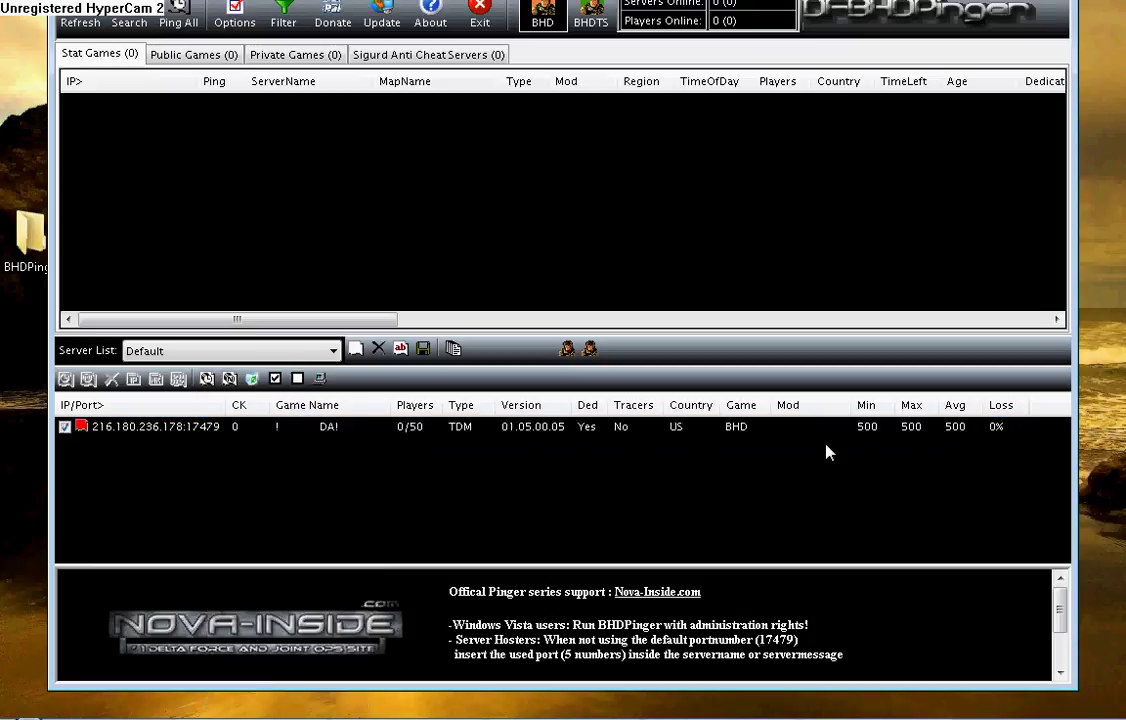
pyautogui.click(178, 379)
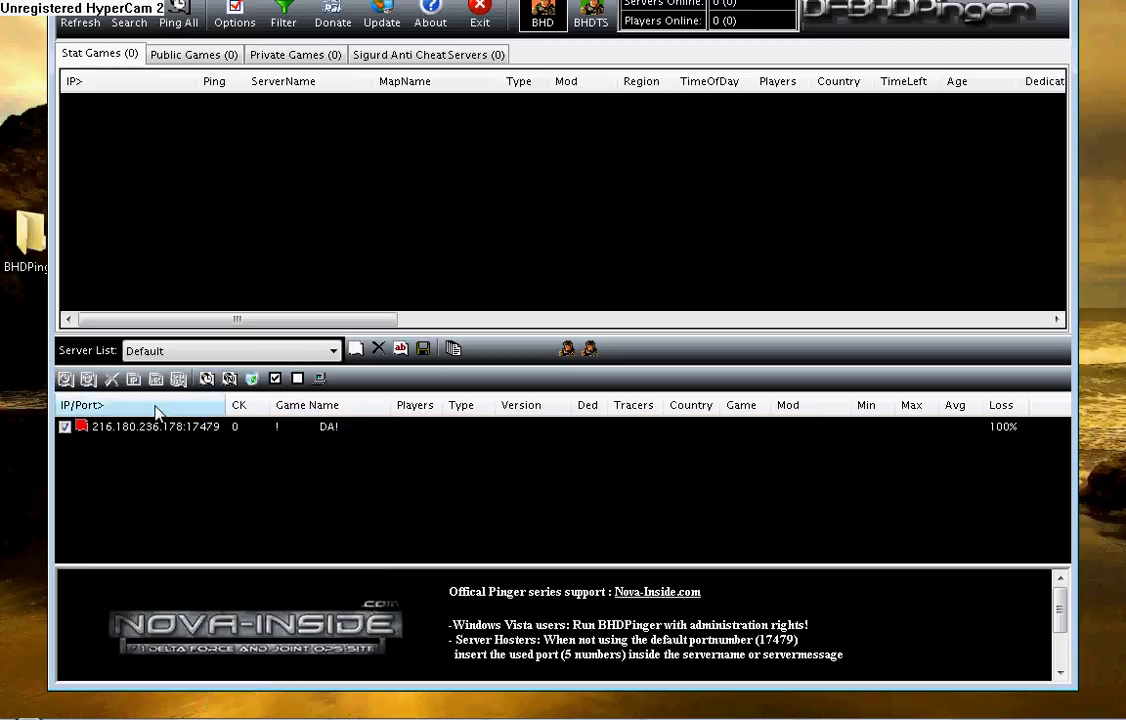
# Step: Uncheck the DA! server, refresh the NovaWorld lists and browse the 178 public games
pyautogui.click(297, 378)
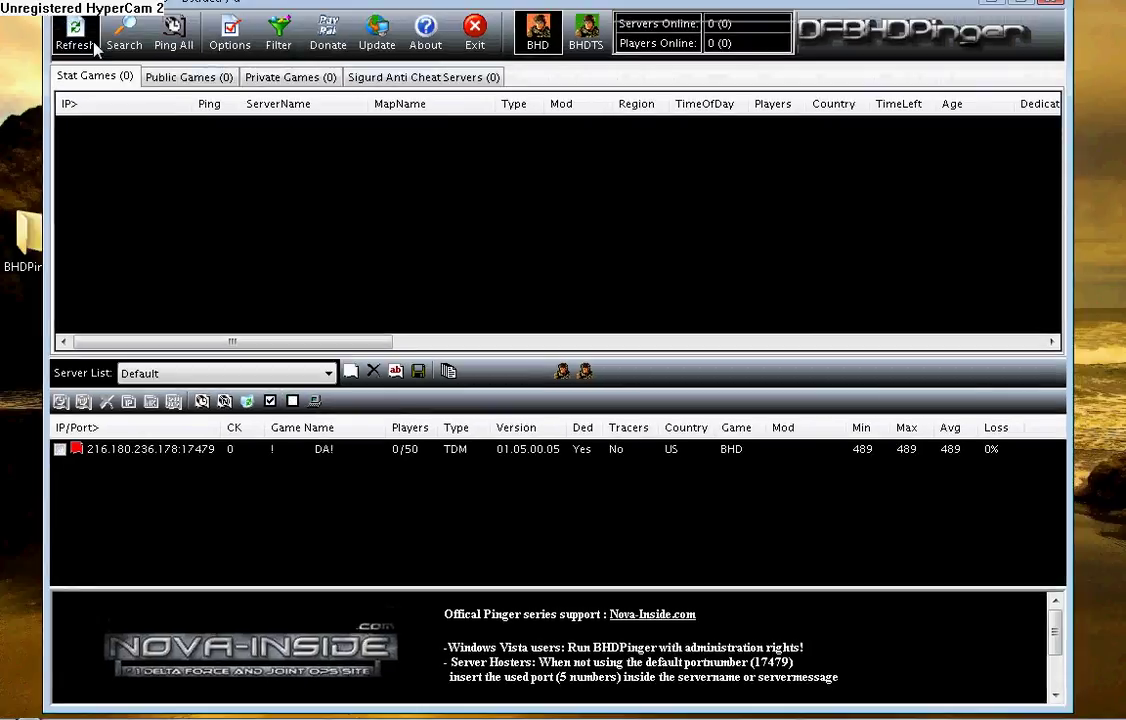
pyautogui.click(75, 35)
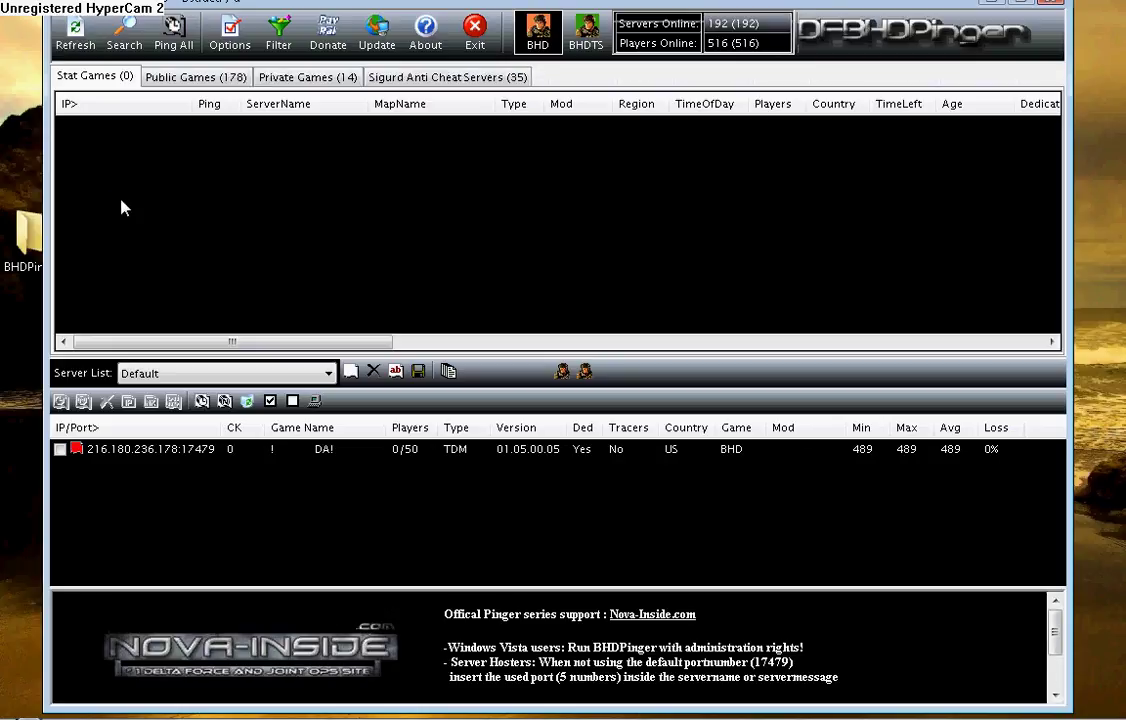
pyautogui.click(178, 80)
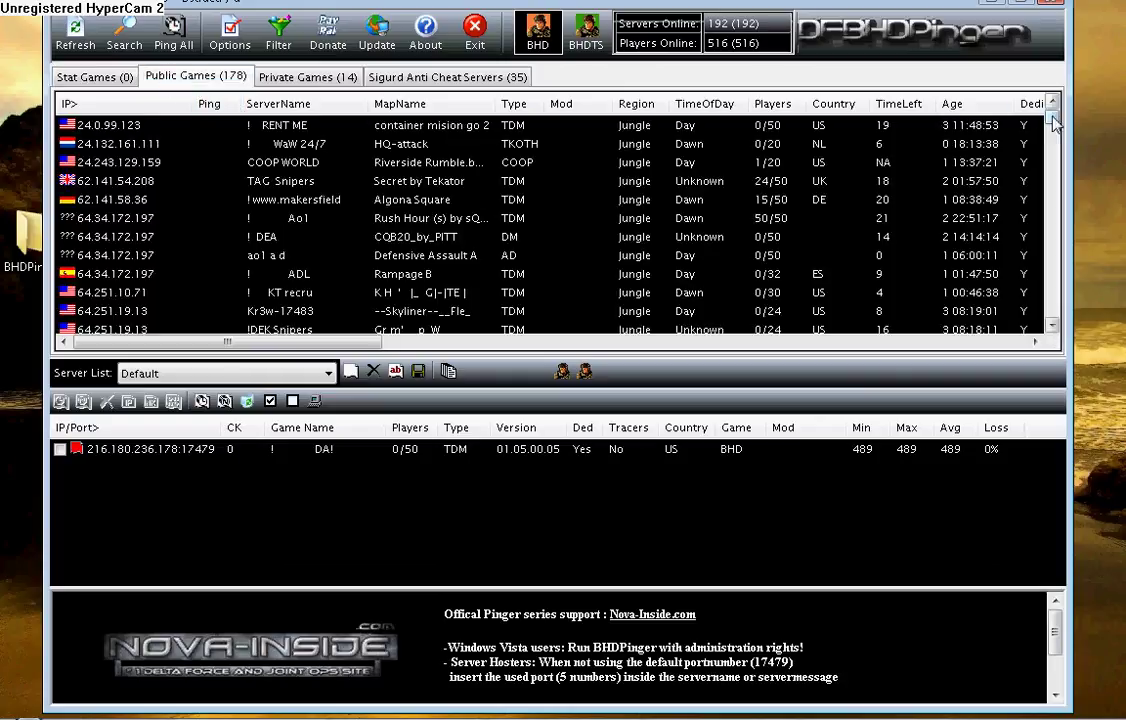
pyautogui.moveTo(1040, 117); pyautogui.dragTo(1060, 167)
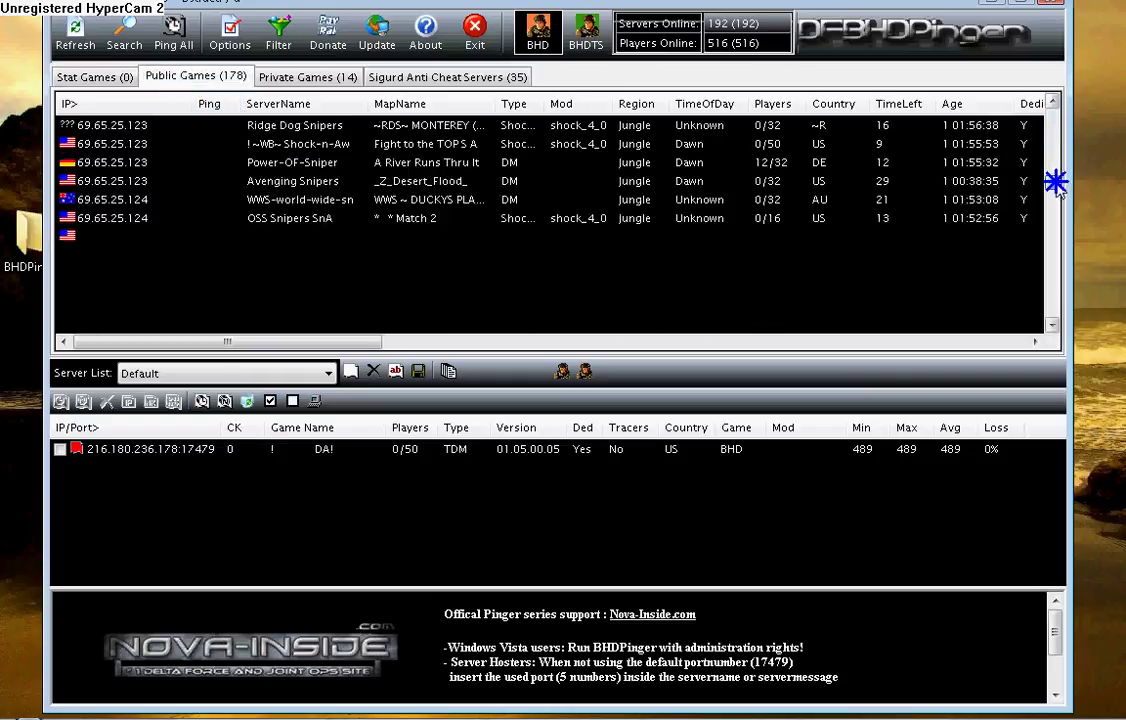
pyautogui.moveTo(1060, 167); pyautogui.dragTo(1042, 290)
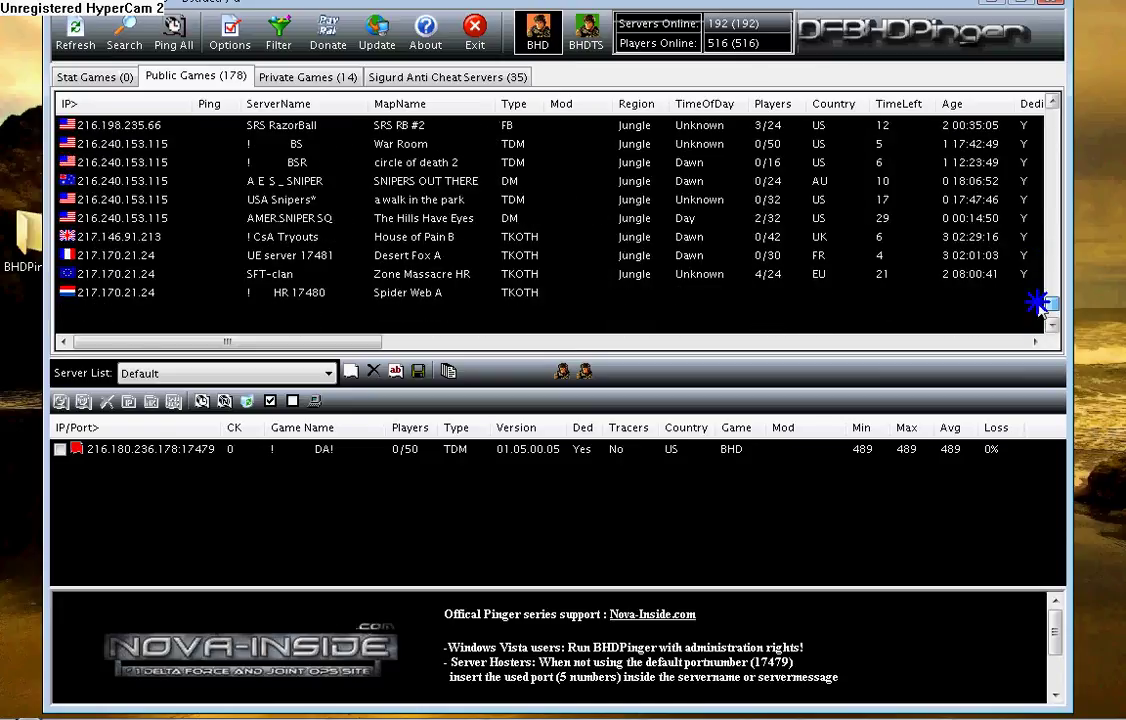
pyautogui.moveTo(1042, 290)
pyautogui.mouseDown()
pyautogui.moveTo(1058, 220)
pyautogui.moveTo(1056, 108)
pyautogui.mouseUp()
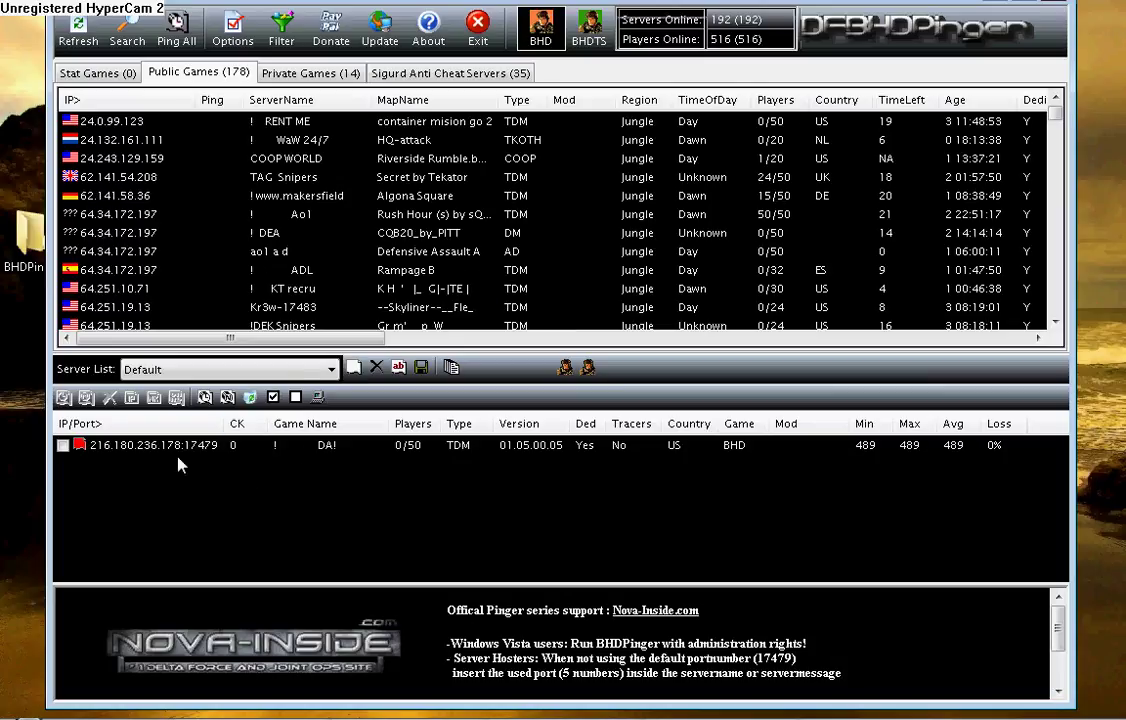
# Step: Drag the DA! server row upward, enlarging the saved server list area
pyautogui.moveTo(200, 445)
pyautogui.mouseDown()
pyautogui.moveTo(501, 248)
pyautogui.moveTo(210, 377)
pyautogui.mouseUp()
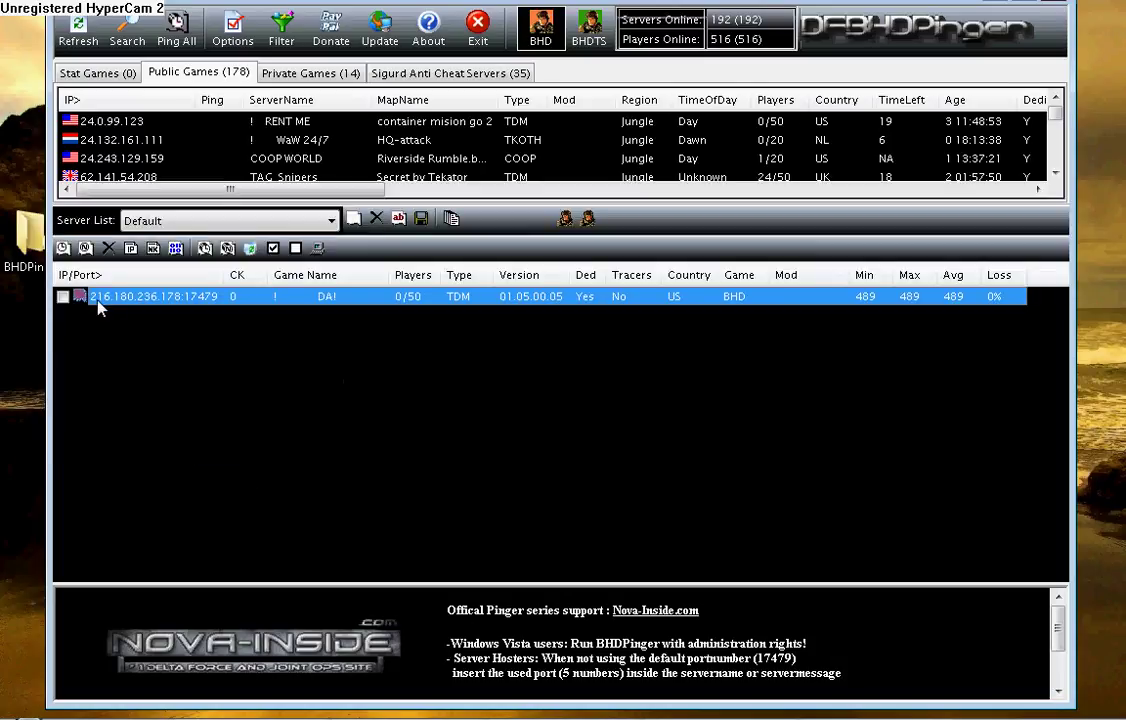